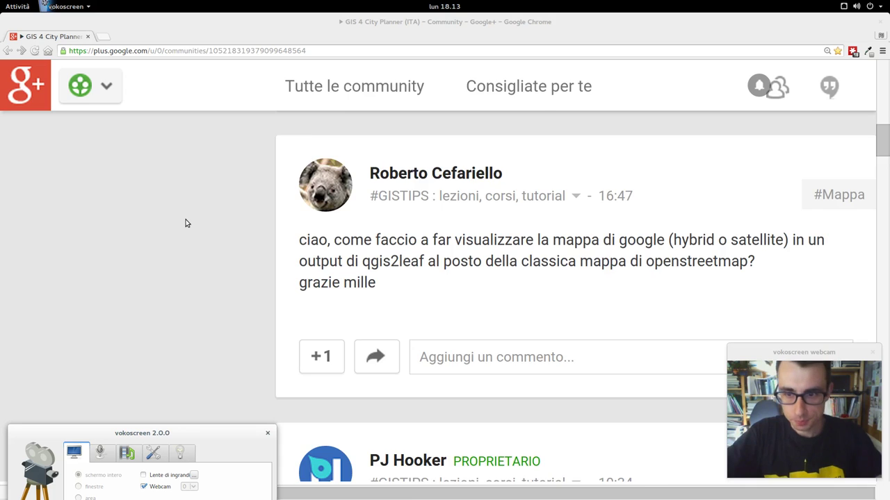
Switch from the community post to a newly launched QGIS Desktop.
{"action": "scroll", "coordinate": [185, 219], "scroll_direction": "down", "scroll_amount": 3}
{"action": "scroll", "coordinate": [186, 222], "scroll_direction": "down", "scroll_amount": 3}
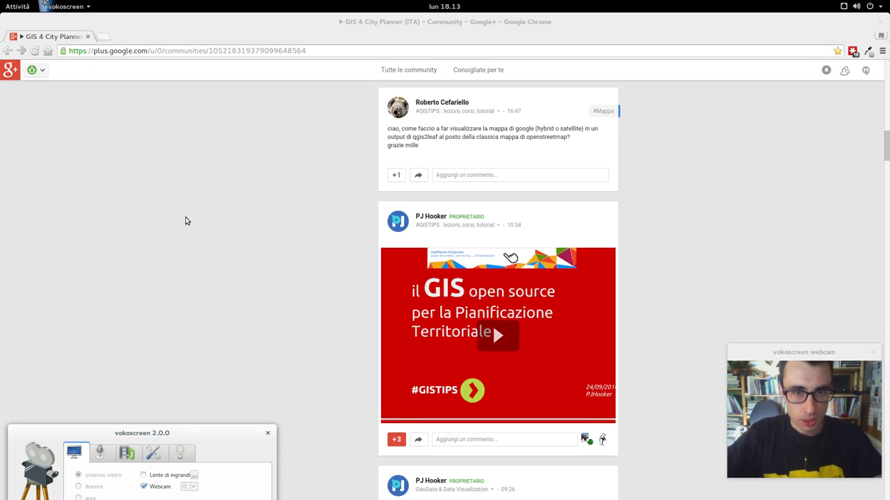
{"action": "key", "text": "super"}
{"action": "type", "text": "qgi"}
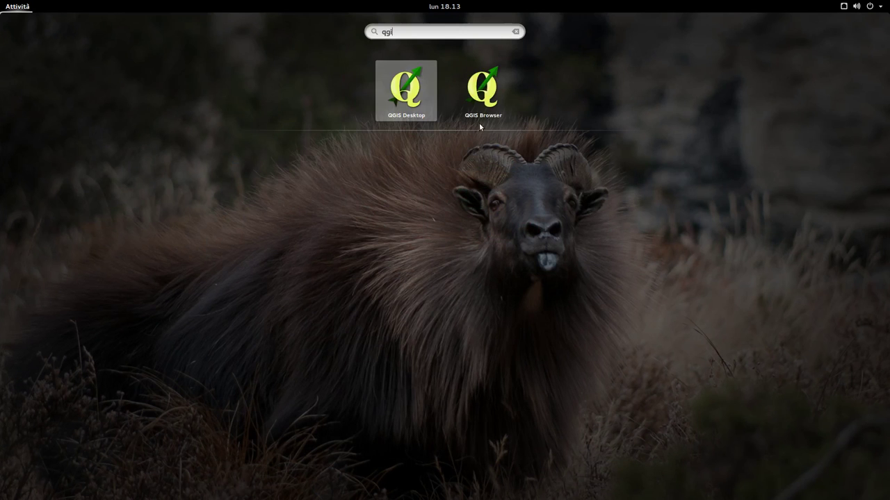
{"action": "left_click", "coordinate": [419, 95]}
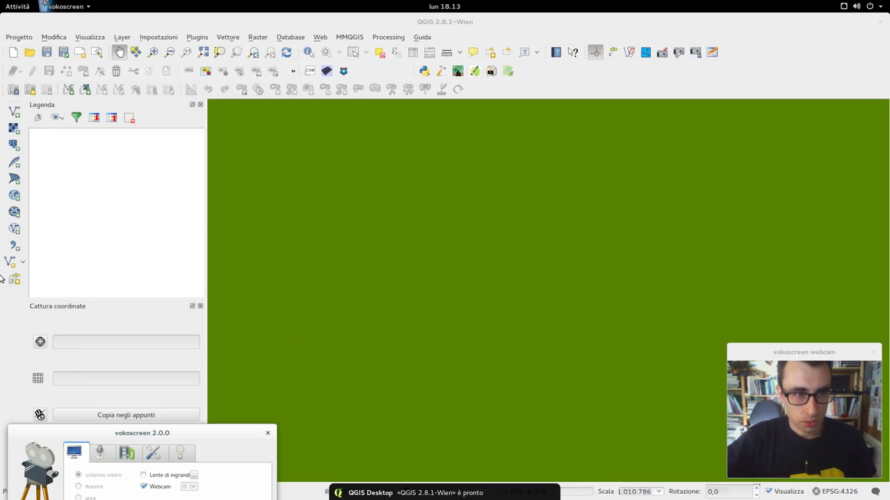
Start adding a vector layer from file and browse to the Scrivania/pCloudSync/geometrie folder.
{"action": "left_click", "coordinate": [10, 113]}
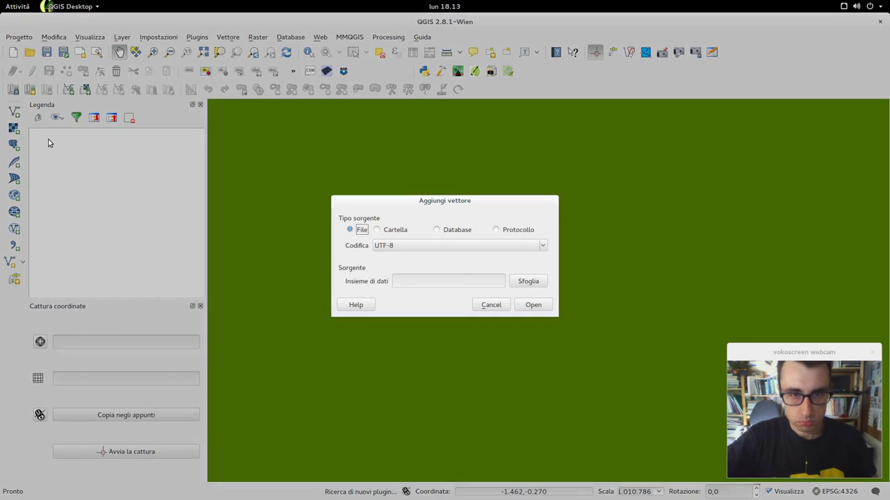
{"action": "left_click", "coordinate": [529, 280]}
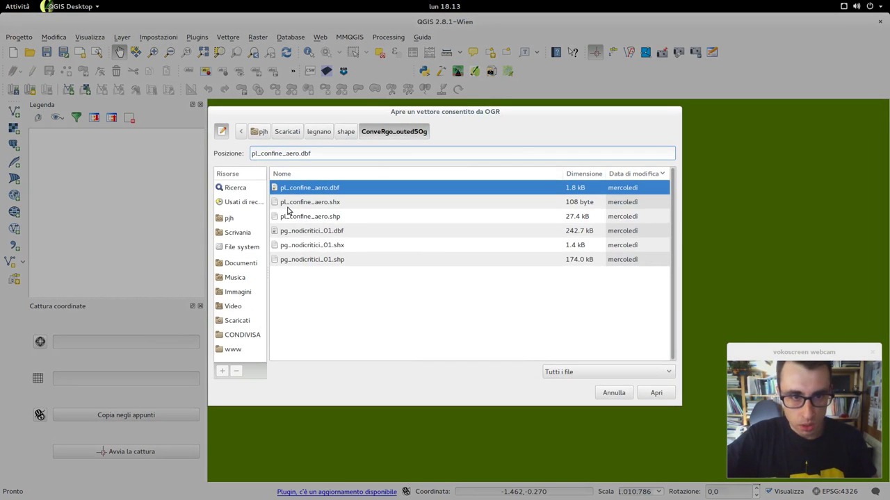
{"action": "left_click", "coordinate": [247, 233]}
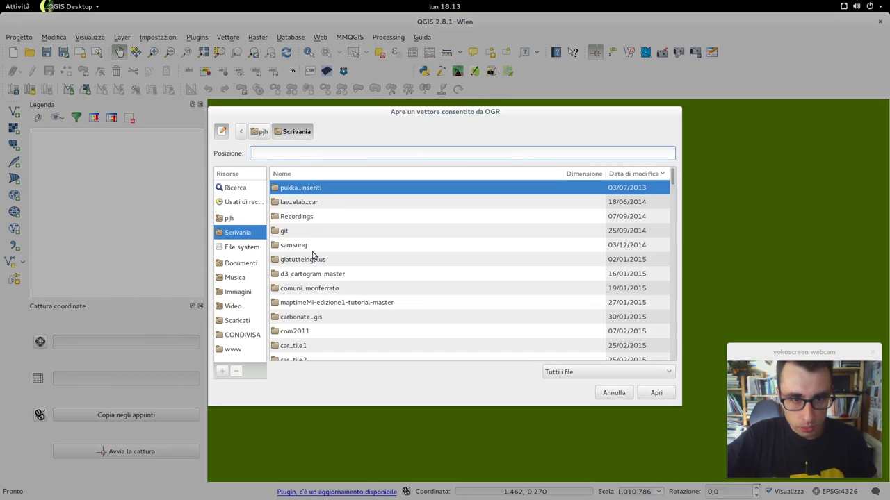
{"action": "scroll", "coordinate": [312, 241], "scroll_direction": "down", "scroll_amount": 1}
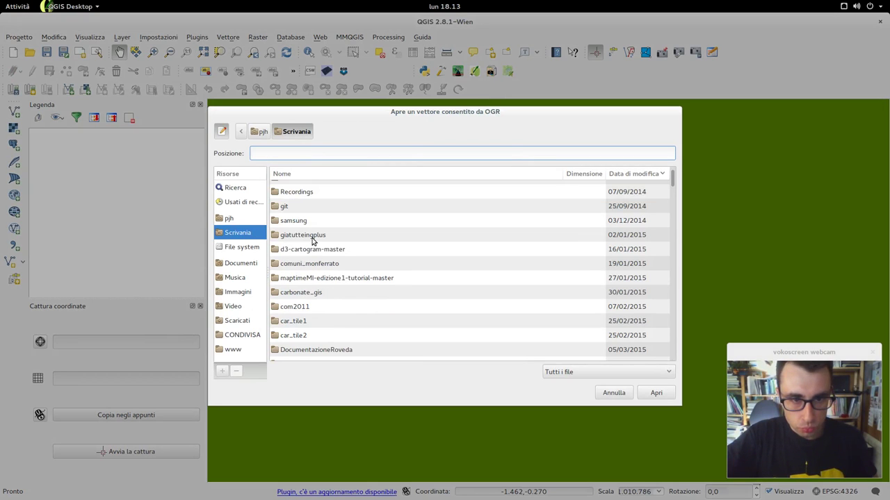
{"action": "scroll", "coordinate": [312, 241], "scroll_direction": "up", "scroll_amount": 1}
{"action": "left_click", "coordinate": [320, 176]}
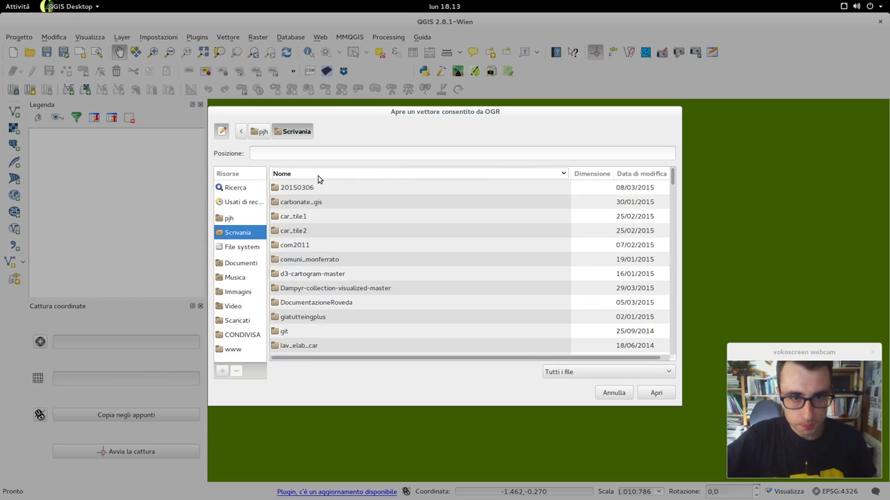
{"action": "scroll", "coordinate": [316, 268], "scroll_direction": "down", "scroll_amount": 2}
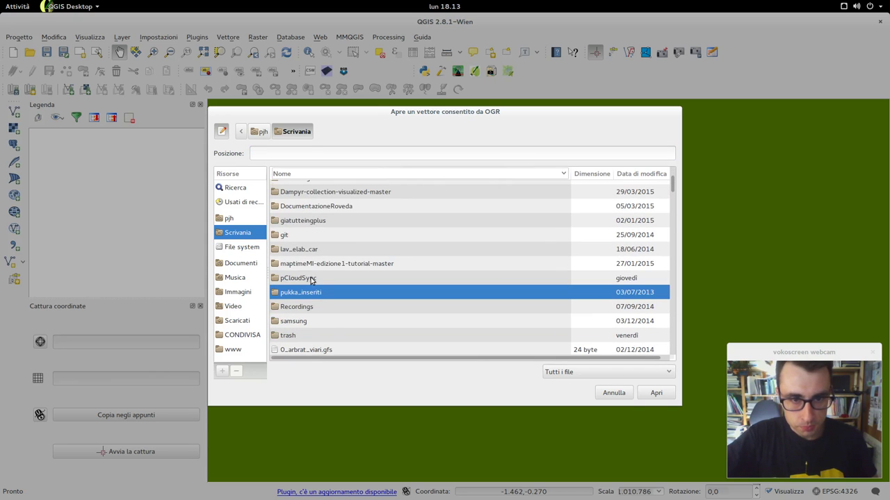
{"action": "scroll", "coordinate": [310, 278], "scroll_direction": "down", "scroll_amount": 2}
{"action": "scroll", "coordinate": [311, 279], "scroll_direction": "up", "scroll_amount": 3}
{"action": "scroll", "coordinate": [318, 256], "scroll_direction": "up", "scroll_amount": 3}
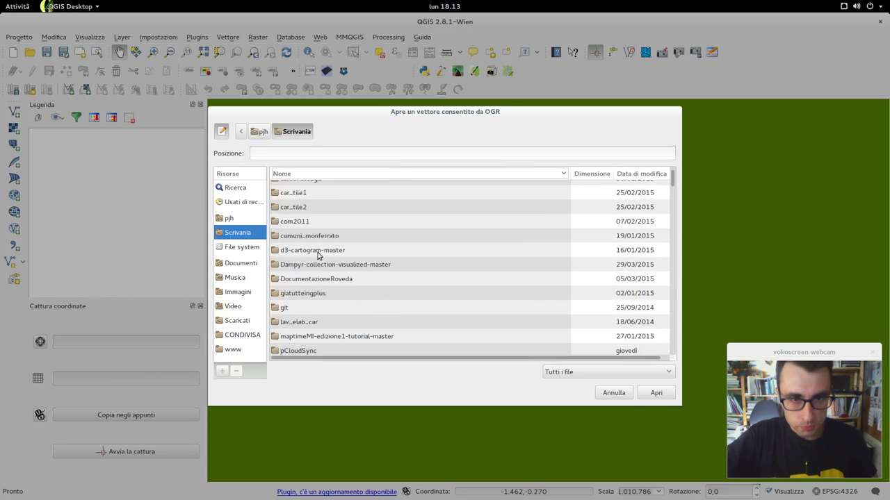
{"action": "scroll", "coordinate": [305, 278], "scroll_direction": "down", "scroll_amount": 2}
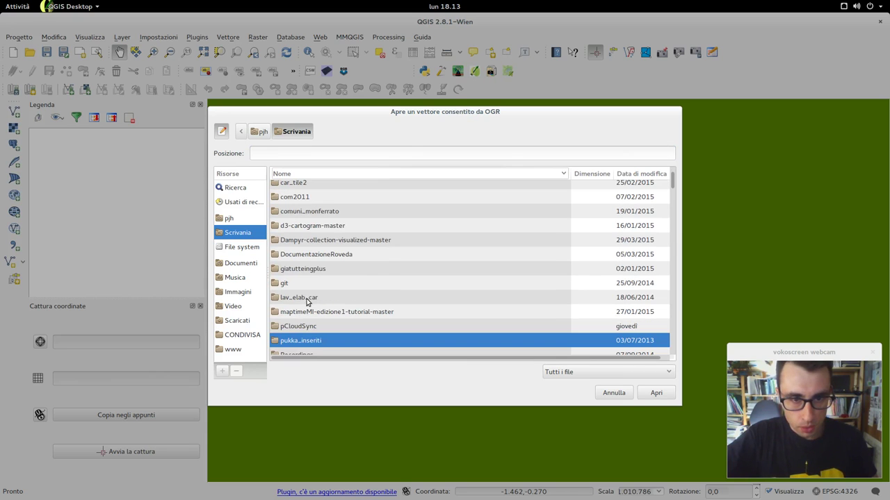
{"action": "double_click", "coordinate": [303, 328]}
{"action": "scroll", "coordinate": [327, 244], "scroll_direction": "down", "scroll_amount": 7}
{"action": "double_click", "coordinate": [304, 265]}
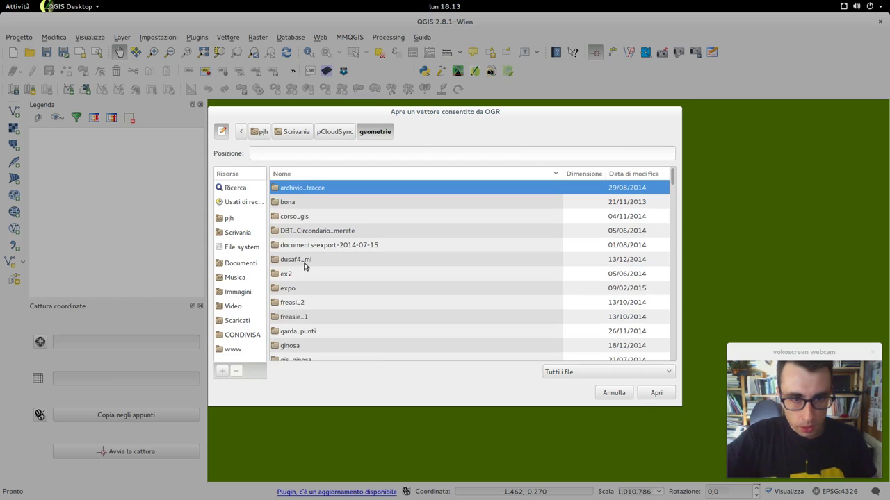
Look through the geometrie folder by name and by modification date for a suitable vector file.
{"action": "scroll", "coordinate": [422, 239], "scroll_direction": "down", "scroll_amount": 3}
{"action": "scroll", "coordinate": [422, 238], "scroll_direction": "down", "scroll_amount": 12}
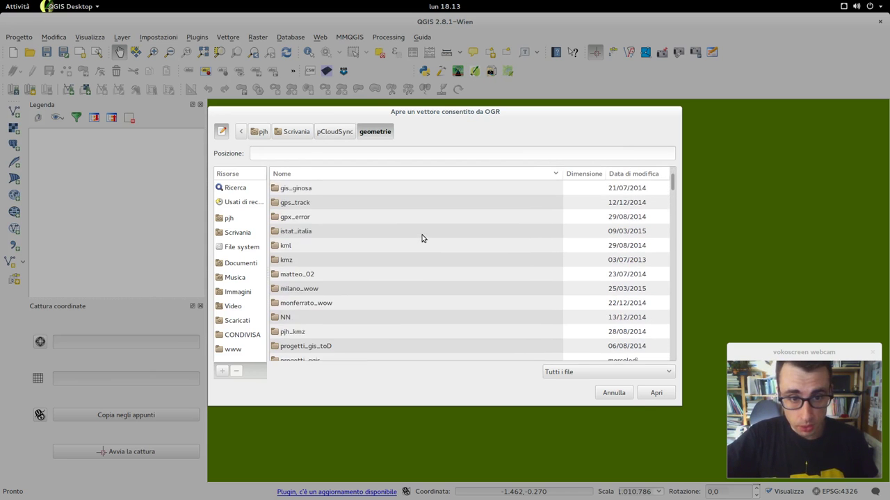
{"action": "scroll", "coordinate": [422, 238], "scroll_direction": "down", "scroll_amount": 10}
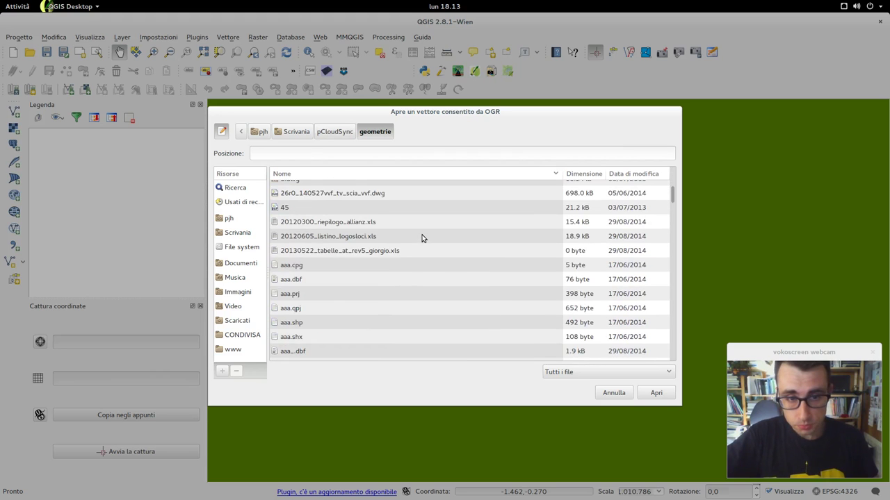
{"action": "scroll", "coordinate": [421, 238], "scroll_direction": "down", "scroll_amount": 3}
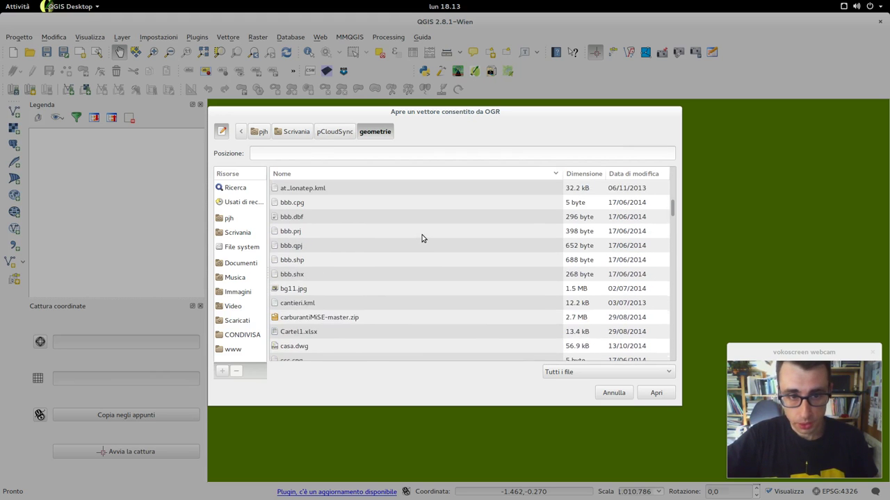
{"action": "scroll", "coordinate": [421, 238], "scroll_direction": "down", "scroll_amount": 1}
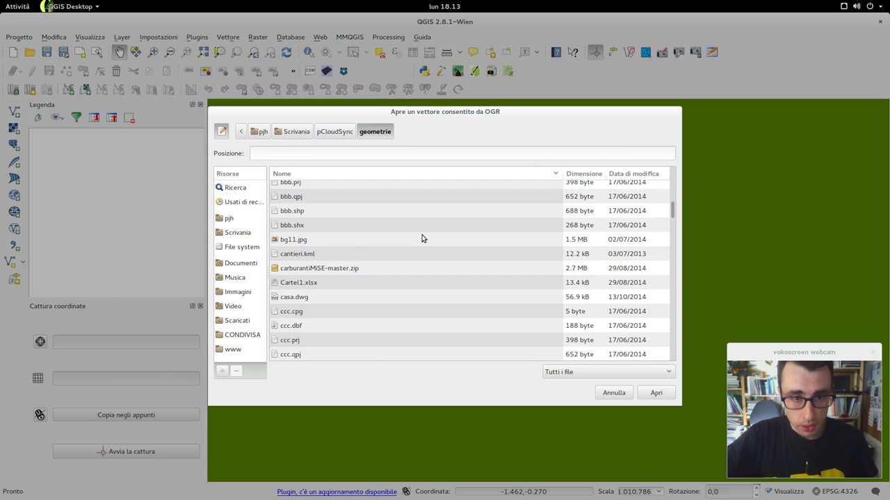
{"action": "scroll", "coordinate": [421, 239], "scroll_direction": "down", "scroll_amount": 5}
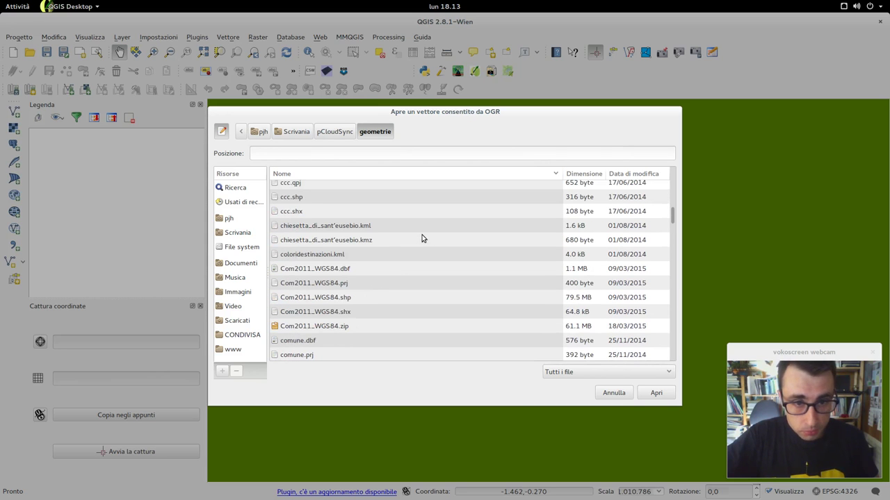
{"action": "scroll", "coordinate": [421, 238], "scroll_direction": "down", "scroll_amount": 2}
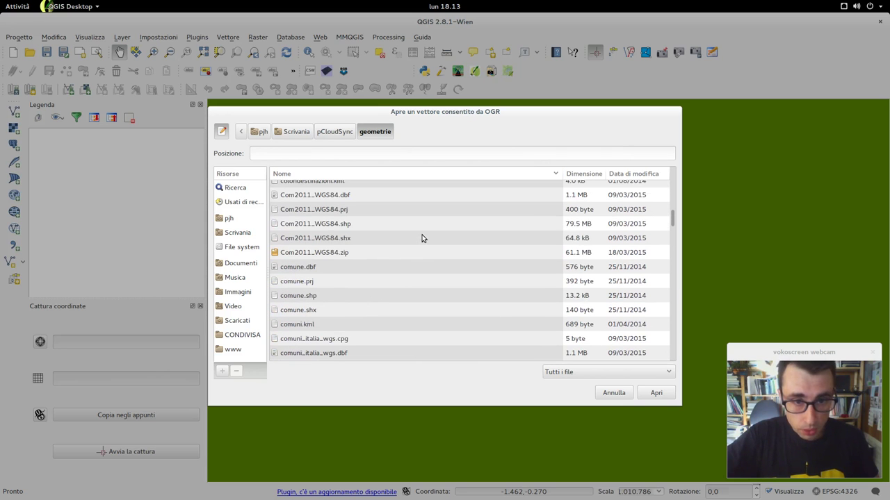
{"action": "left_click", "coordinate": [610, 178]}
{"action": "scroll", "coordinate": [326, 329], "scroll_direction": "down", "scroll_amount": 10}
{"action": "left_click", "coordinate": [324, 331]}
{"action": "scroll", "coordinate": [324, 331], "scroll_direction": "down", "scroll_amount": 2}
{"action": "scroll", "coordinate": [324, 331], "scroll_direction": "up", "scroll_amount": 3}
{"action": "scroll", "coordinate": [324, 331], "scroll_direction": "down", "scroll_amount": 7}
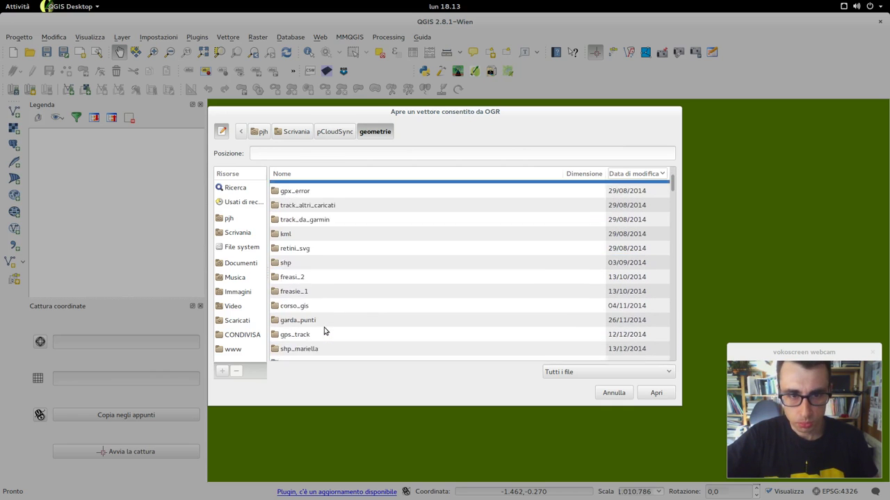
{"action": "scroll", "coordinate": [324, 331], "scroll_direction": "down", "scroll_amount": 3}
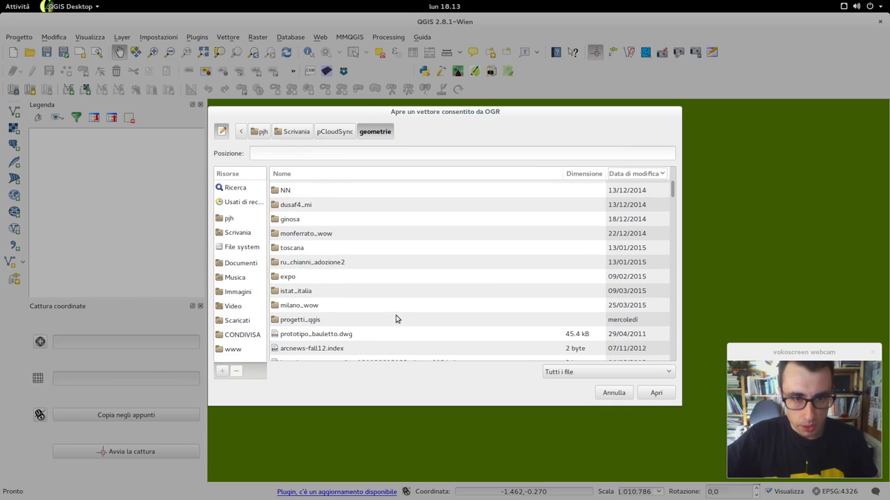
Sort the files from newest to oldest and add milano_fontanelle.geojson as a vector layer.
{"action": "left_click", "coordinate": [634, 174]}
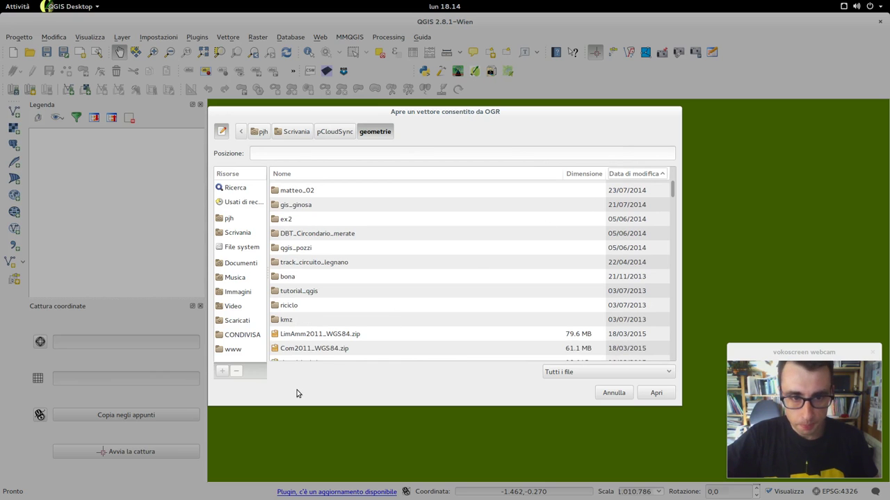
{"action": "scroll", "coordinate": [310, 326], "scroll_direction": "down", "scroll_amount": 2}
{"action": "scroll", "coordinate": [310, 326], "scroll_direction": "down", "scroll_amount": 3}
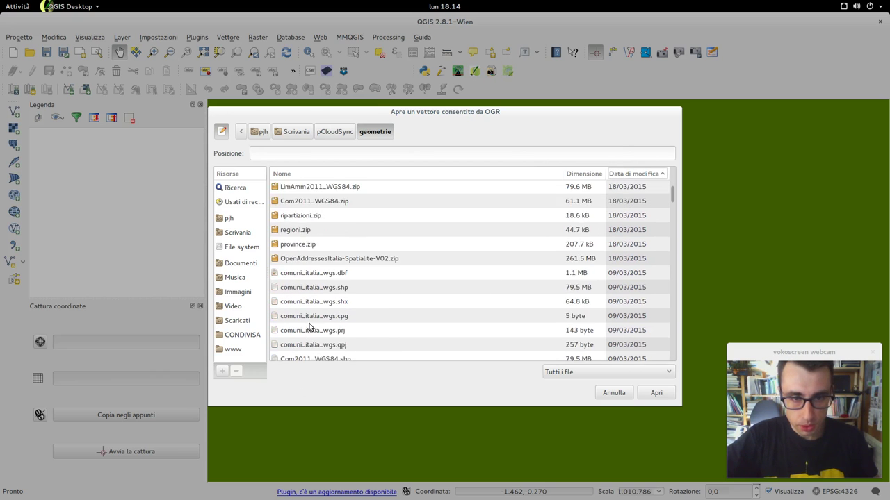
{"action": "scroll", "coordinate": [337, 318], "scroll_direction": "down", "scroll_amount": 2}
{"action": "scroll", "coordinate": [337, 308], "scroll_direction": "down", "scroll_amount": 2}
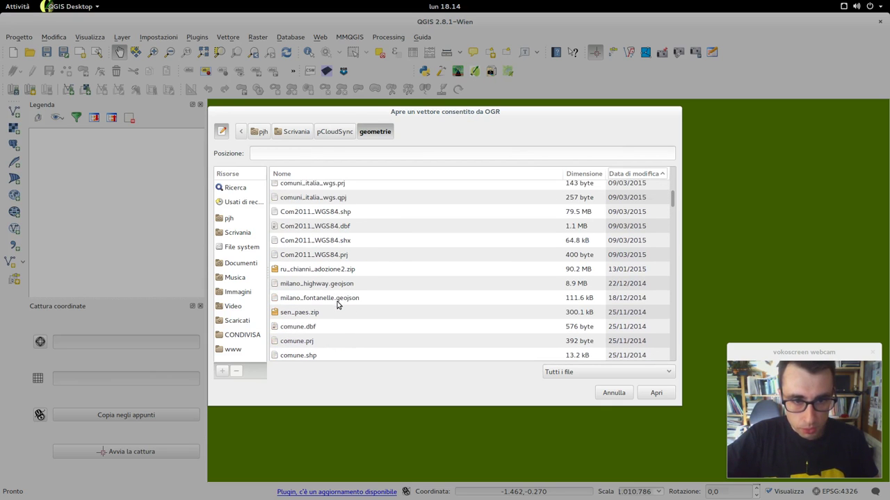
{"action": "left_click", "coordinate": [337, 304]}
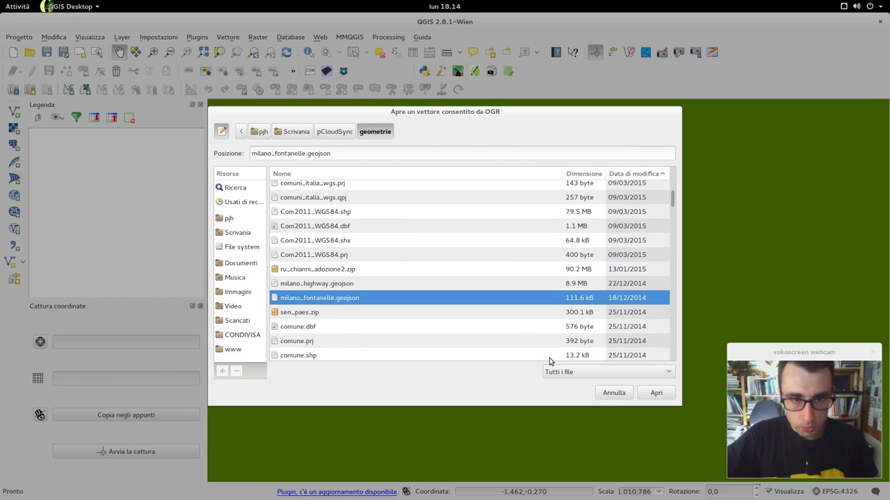
{"action": "left_click", "coordinate": [654, 393]}
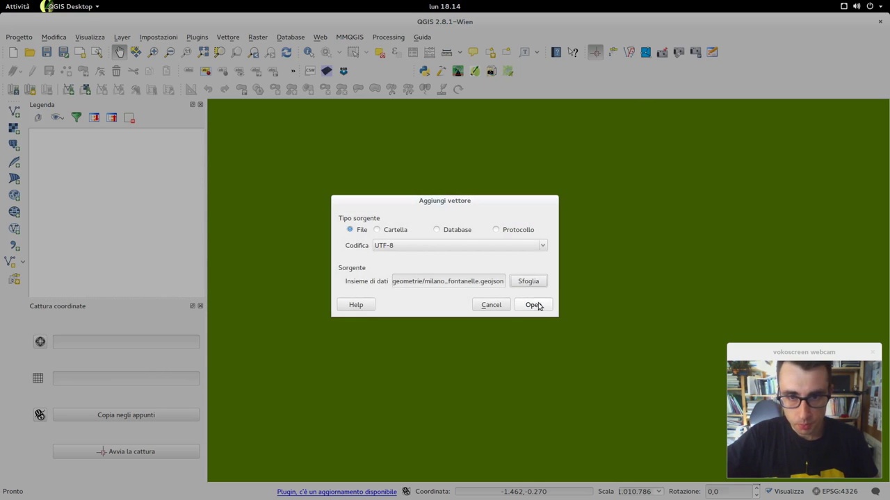
{"action": "left_click", "coordinate": [533, 305]}
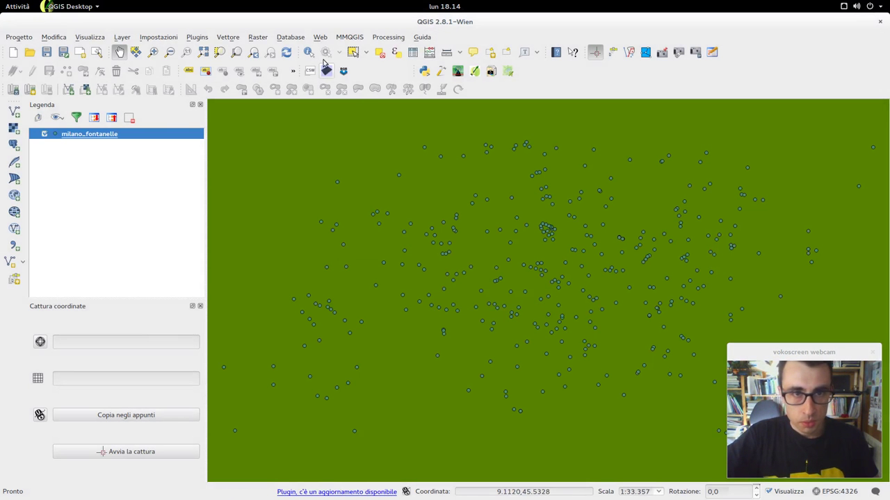
Add the OpenLayers plugin's OpenStreetMap basemap beneath the milano_fontanelle layer and switch off its visibility.
{"action": "left_click", "coordinate": [319, 37]}
{"action": "mouse_move", "coordinate": [381, 107]}
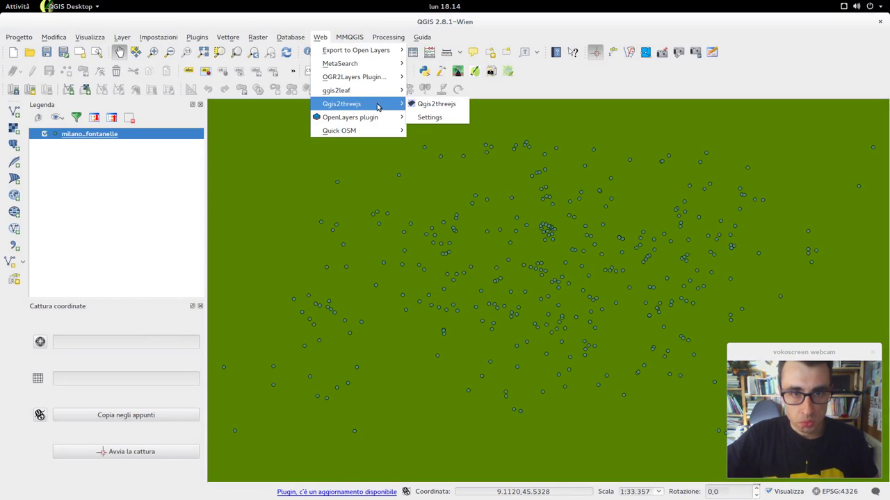
{"action": "mouse_move", "coordinate": [459, 144]}
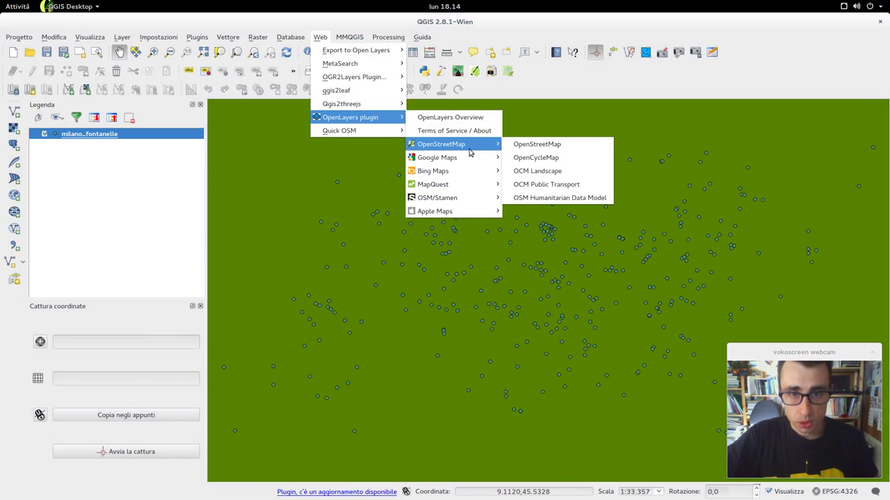
{"action": "left_click", "coordinate": [523, 146]}
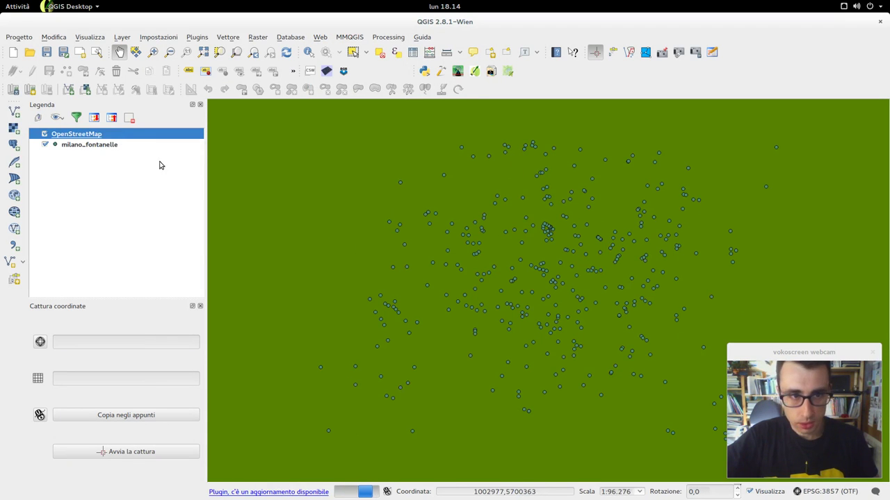
{"action": "left_click_drag", "start_coordinate": [96, 134], "coordinate": [95, 151]}
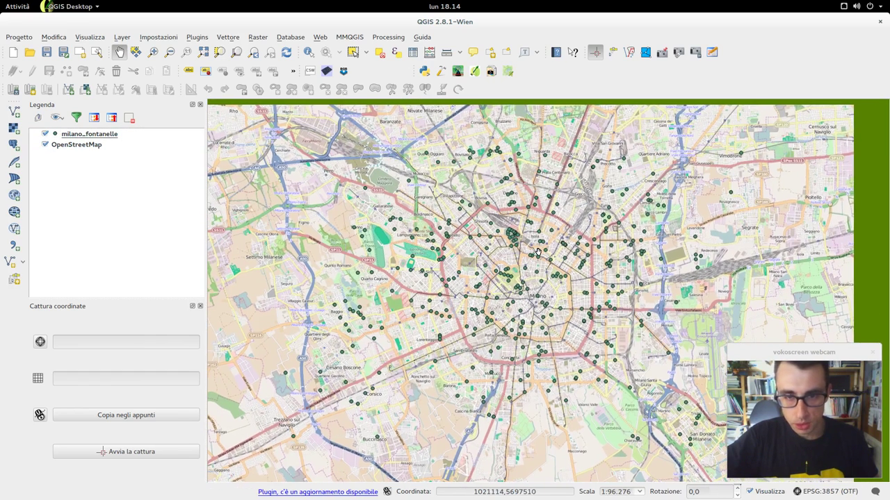
{"action": "left_click", "coordinate": [45, 144]}
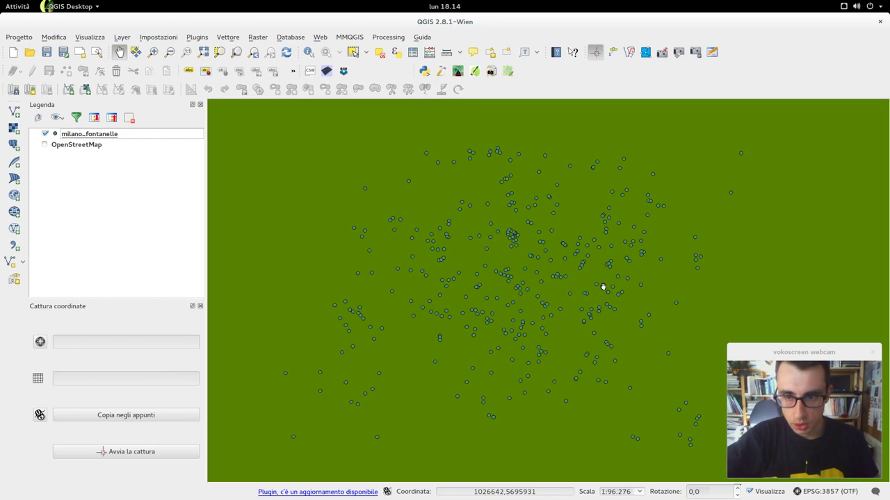
Try to load the project layers into the qgis2leaf webmap export, and cancel the export.
{"action": "left_click", "coordinate": [321, 38]}
{"action": "mouse_move", "coordinate": [368, 91]}
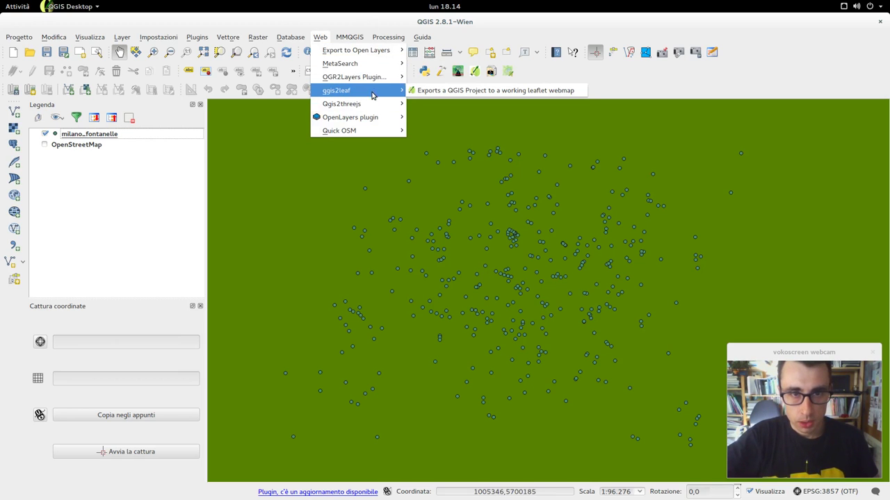
{"action": "left_click", "coordinate": [441, 91]}
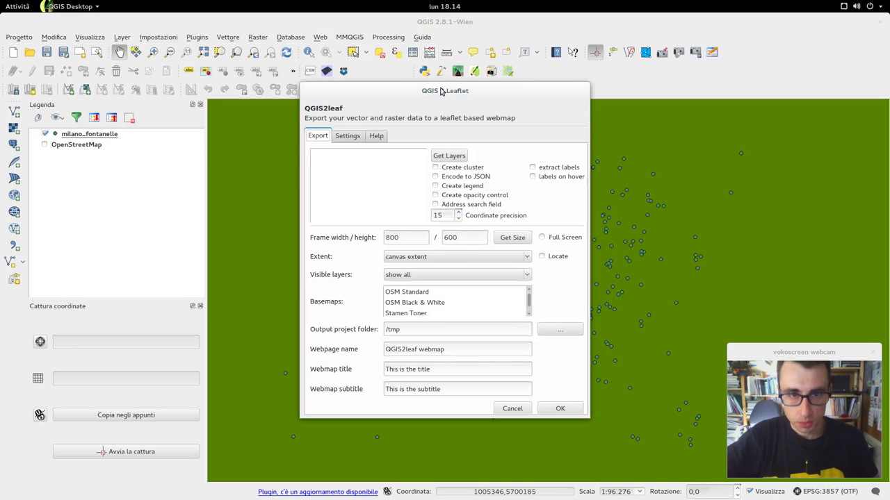
{"action": "left_click", "coordinate": [438, 157]}
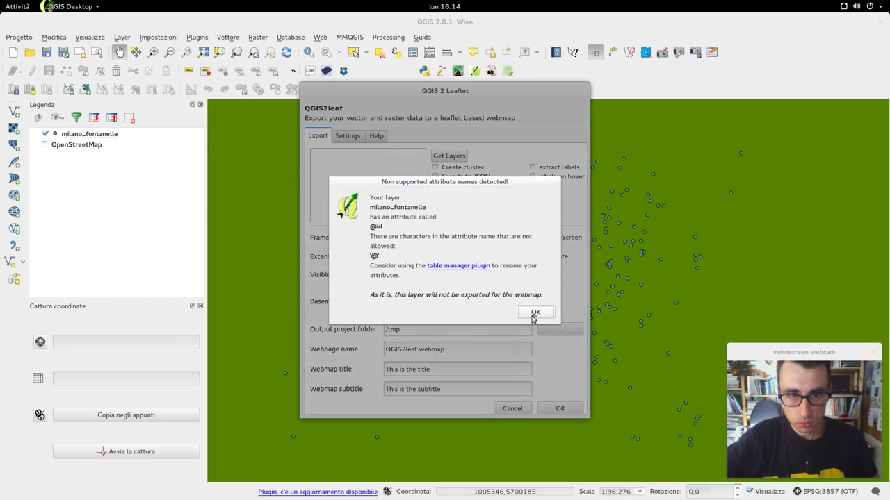
{"action": "left_click", "coordinate": [537, 313]}
{"action": "left_click", "coordinate": [512, 408]}
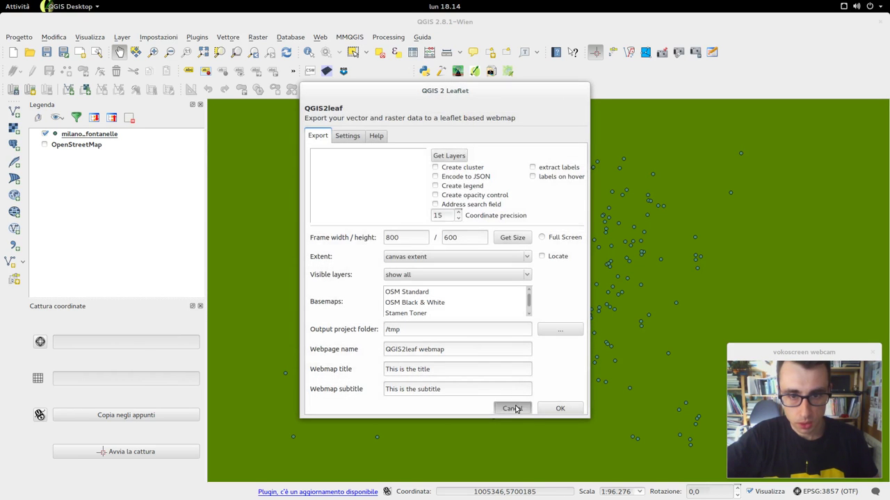
{"action": "left_click", "coordinate": [104, 136]}
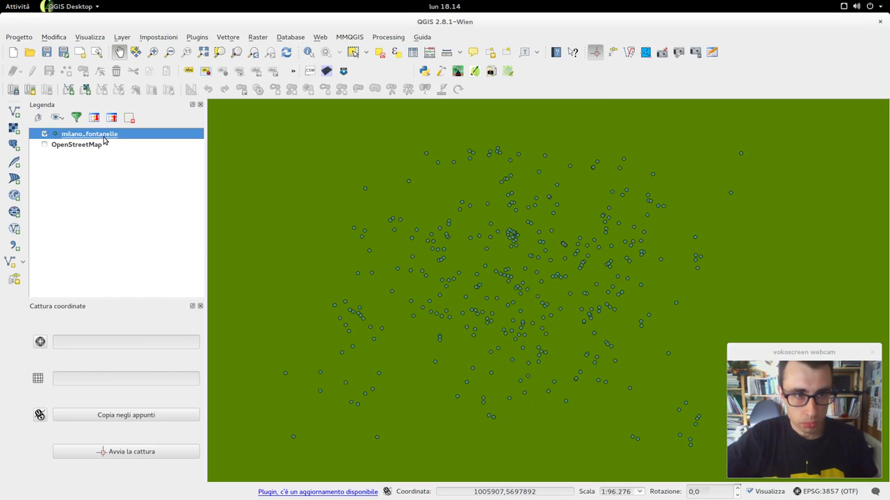
{"action": "right_click", "coordinate": [104, 141]}
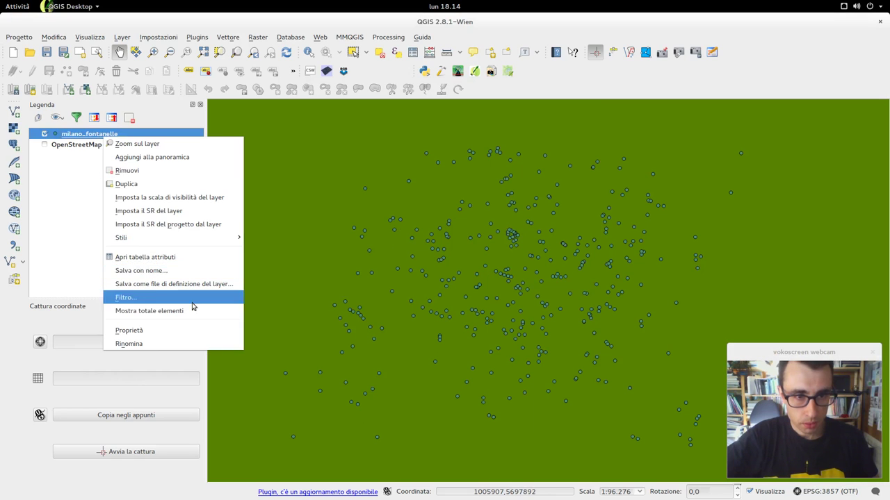
{"action": "left_click", "coordinate": [66, 182]}
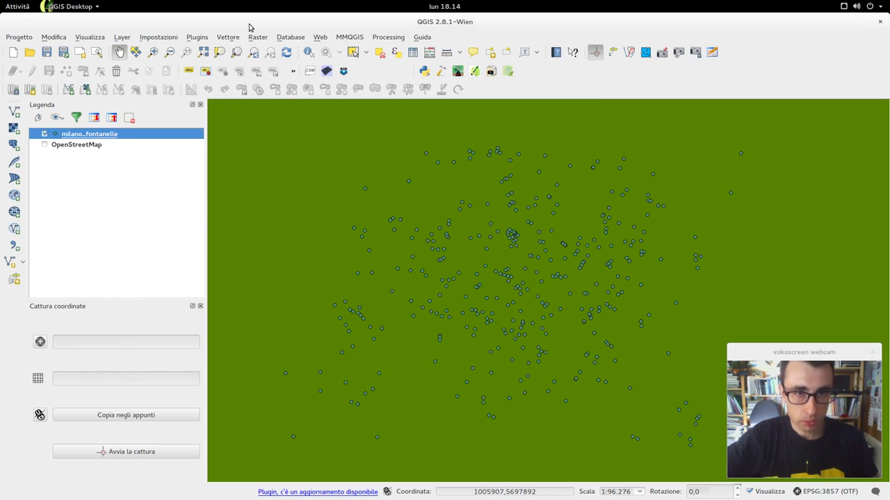
Reopen the qgis2leaf export, try loading milano_fontanelle to read which attribute name is unsupported, and cancel the export.
{"action": "left_click", "coordinate": [320, 37]}
{"action": "mouse_move", "coordinate": [372, 97]}
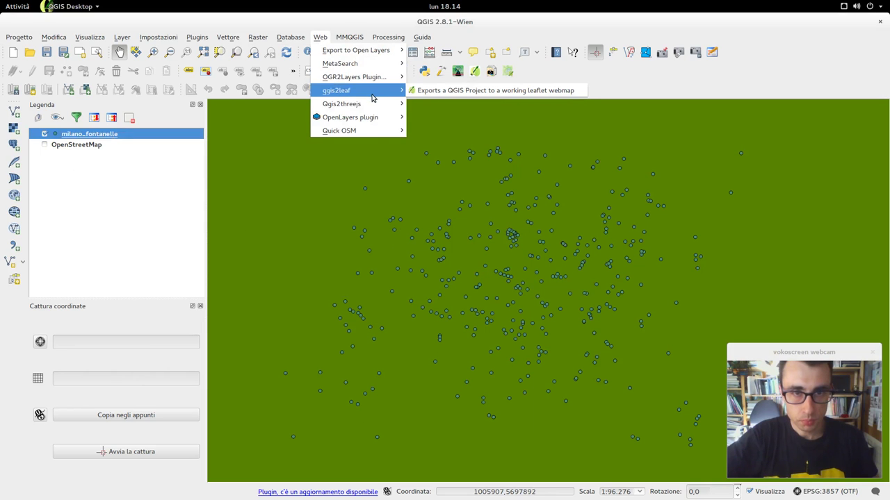
{"action": "left_click", "coordinate": [413, 97]}
{"action": "left_click", "coordinate": [448, 155]}
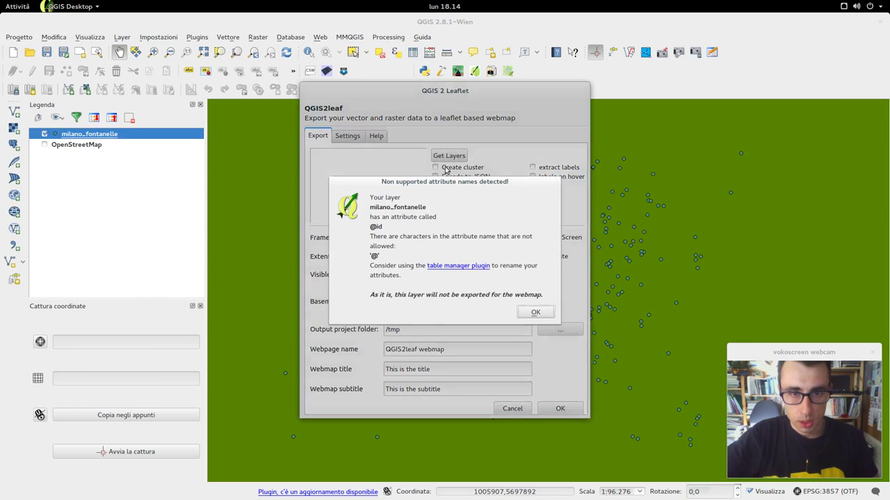
{"action": "left_click_drag", "start_coordinate": [374, 227], "coordinate": [386, 232]}
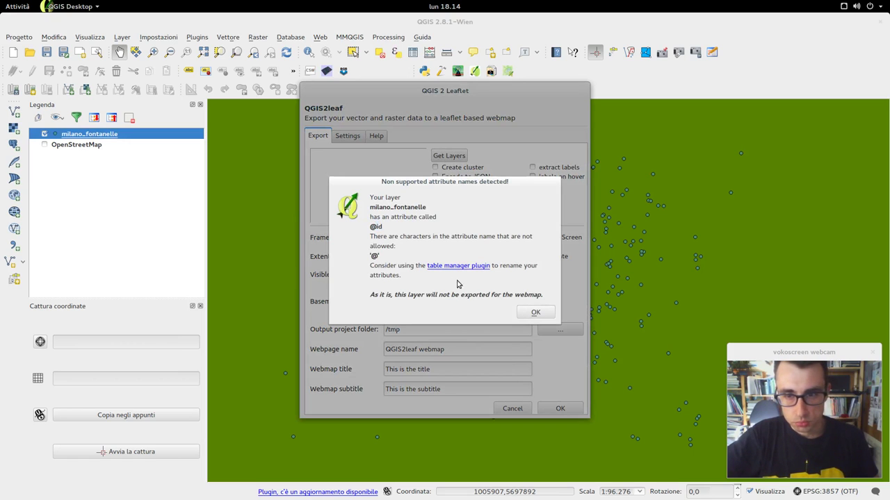
{"action": "left_click", "coordinate": [530, 313]}
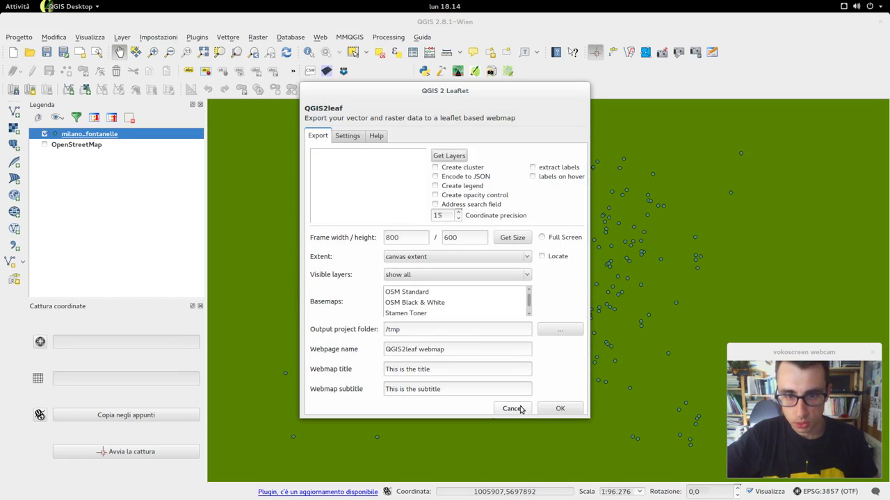
{"action": "left_click", "coordinate": [513, 408]}
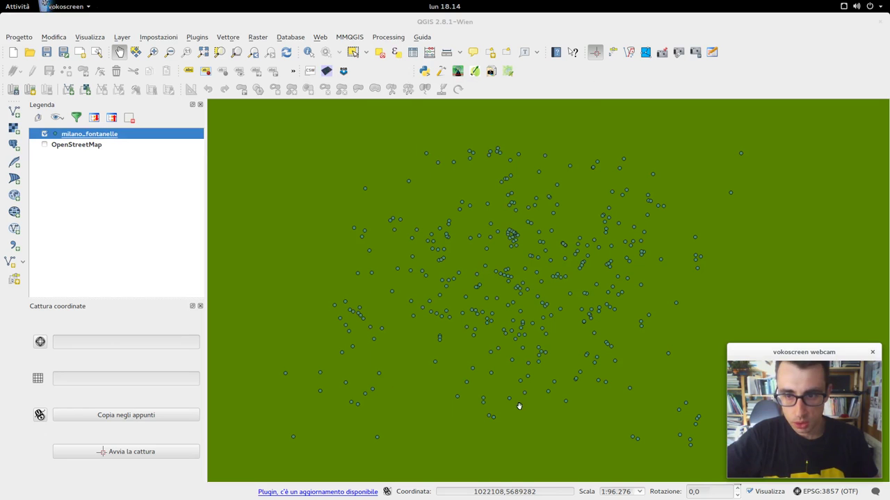
Save the milano_fontanelle layer as an ESRI shapefile named pt_fontanelle in the Scrivania folder and add it to the map.
{"action": "right_click", "coordinate": [89, 138]}
{"action": "left_click", "coordinate": [166, 268]}
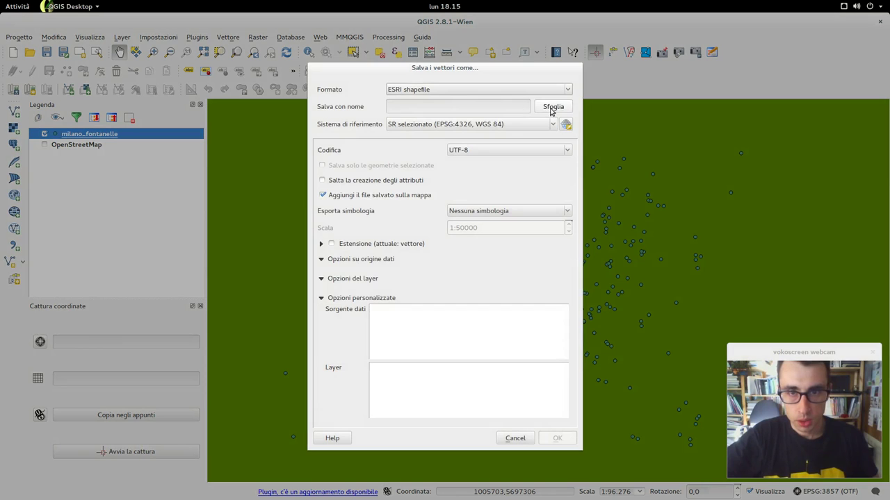
{"action": "left_click", "coordinate": [552, 107]}
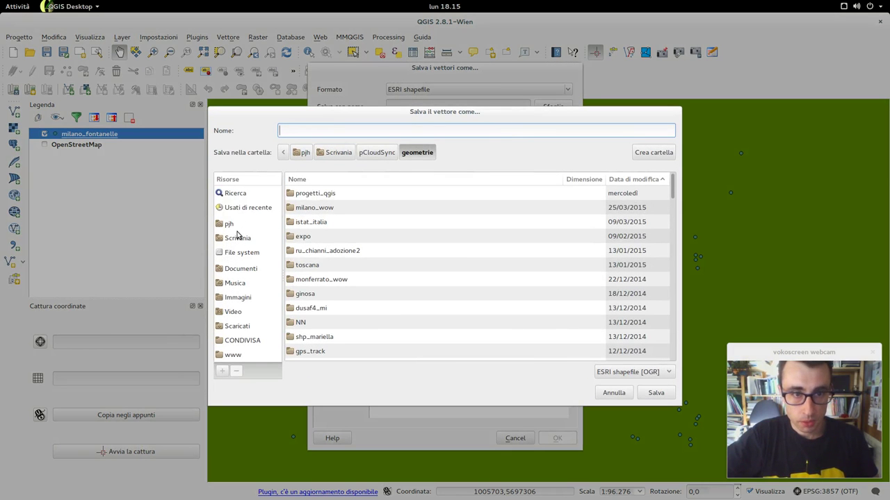
{"action": "left_click", "coordinate": [237, 238]}
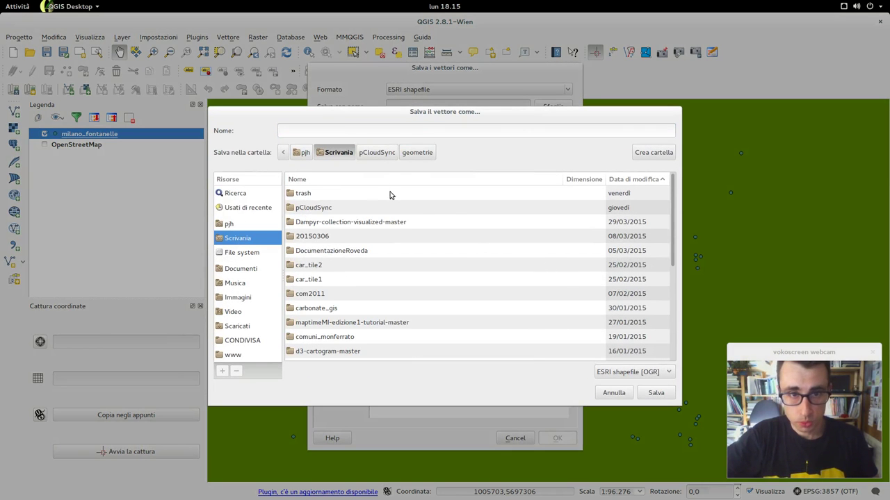
{"action": "left_click", "coordinate": [328, 135]}
{"action": "type", "text": "pt"}
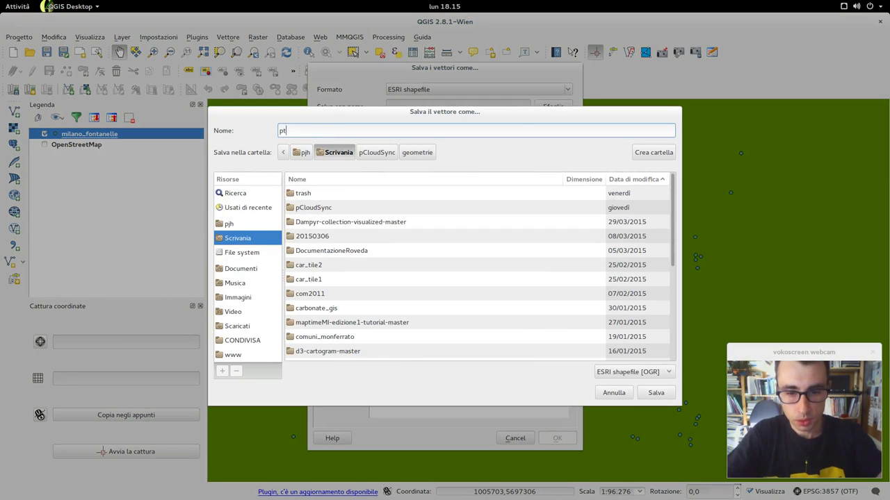
{"action": "type", "text": "_fontanelle"}
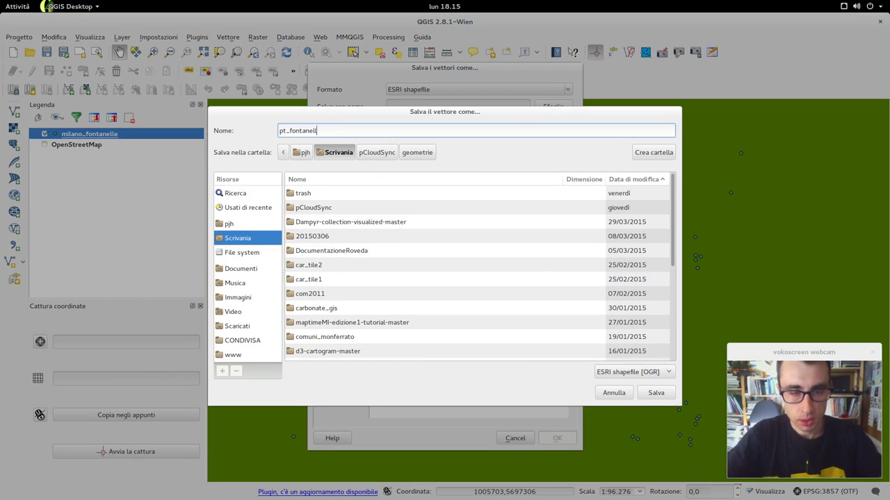
{"action": "left_click", "coordinate": [653, 392]}
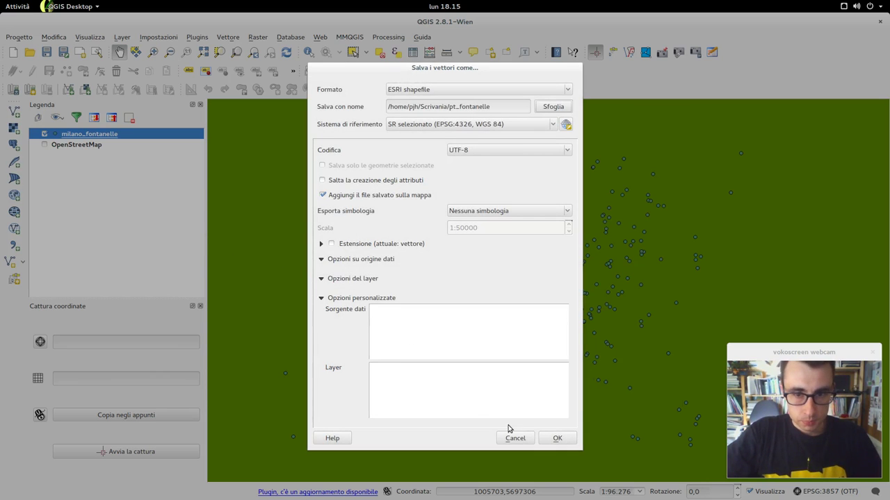
{"action": "left_click", "coordinate": [547, 440]}
Remove the original milano_fontanelle layer from the project.
{"action": "right_click", "coordinate": [105, 145]}
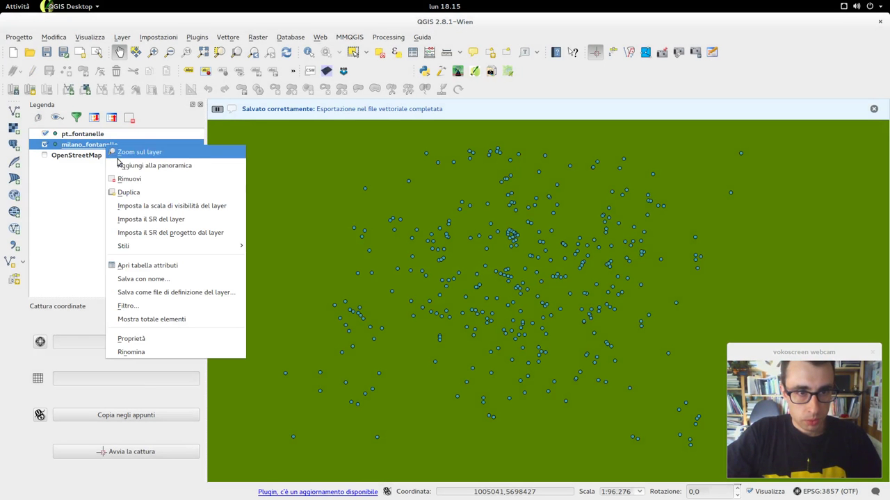
{"action": "left_click", "coordinate": [135, 181]}
{"action": "left_click", "coordinate": [477, 276]}
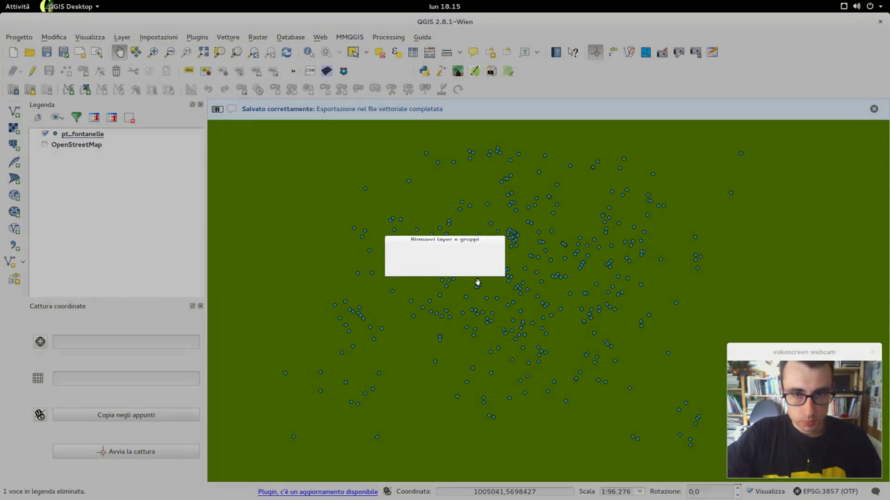
{"action": "left_click", "coordinate": [106, 133]}
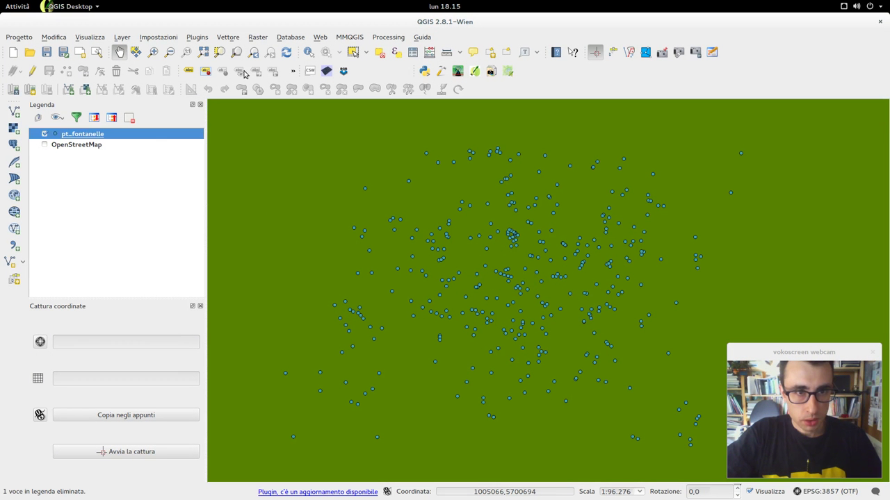
{"action": "left_click", "coordinate": [227, 37]}
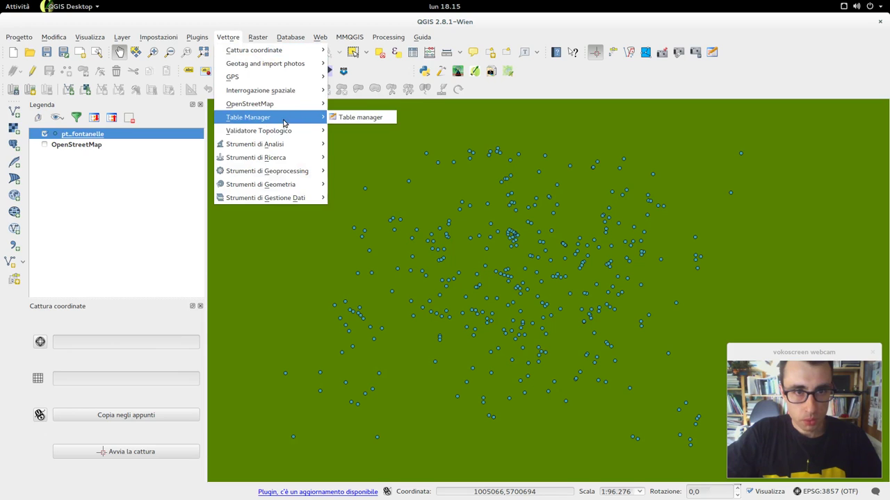
{"action": "mouse_move", "coordinate": [264, 103]}
{"action": "left_click", "coordinate": [344, 118]}
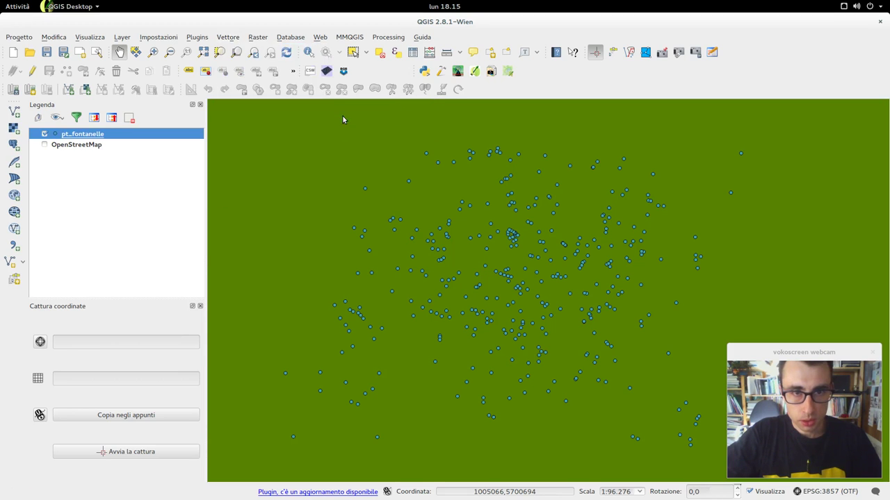
{"action": "left_click", "coordinate": [141, 70]}
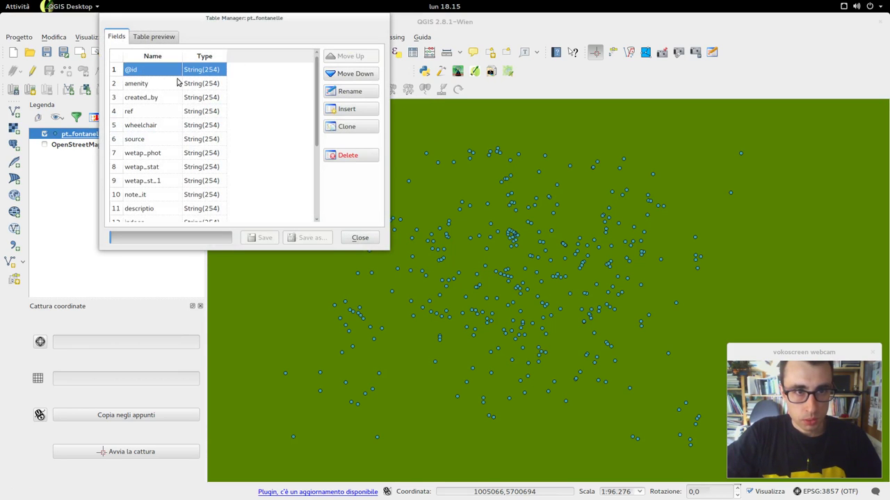
{"action": "left_click", "coordinate": [356, 91]}
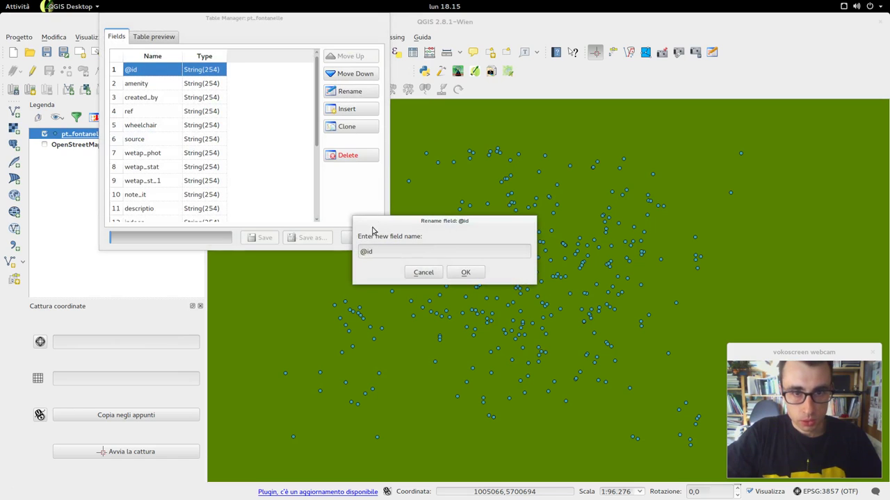
{"action": "key", "text": "BackSpace"}
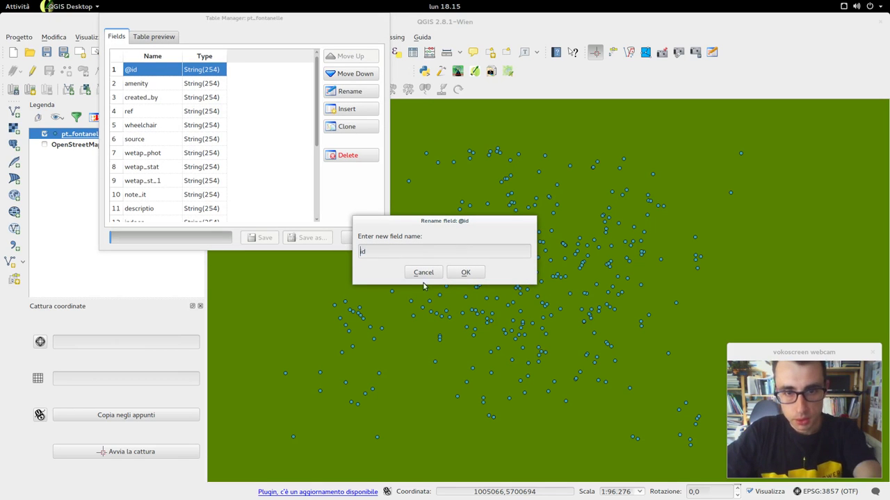
{"action": "left_click", "coordinate": [465, 273]}
{"action": "left_click", "coordinate": [276, 239]}
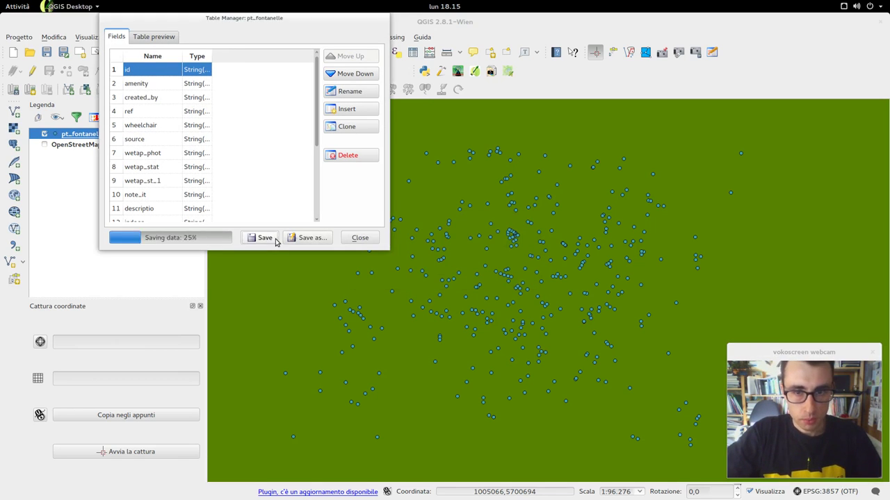
{"action": "left_click", "coordinate": [335, 173]}
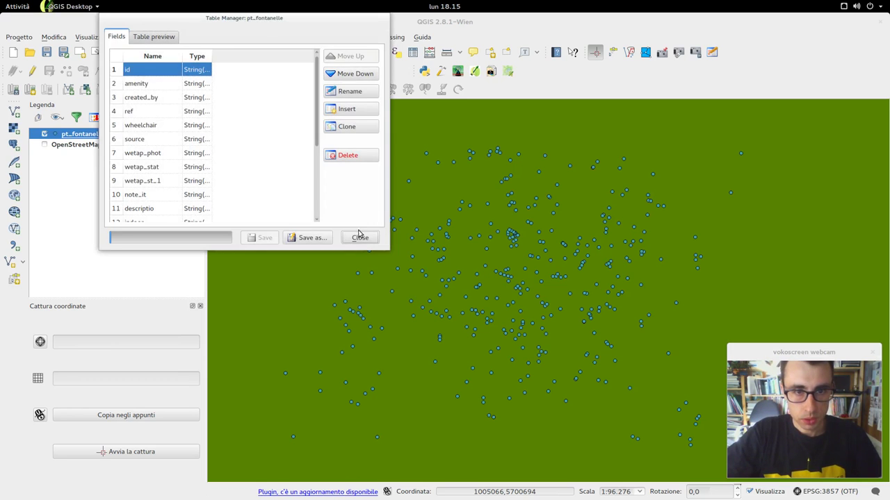
{"action": "left_click", "coordinate": [360, 237]}
Load pt_fontanelle into the qgis2leaf export with point clustering, the OSM Standard basemap and a full-screen frame.
{"action": "left_click", "coordinate": [314, 37]}
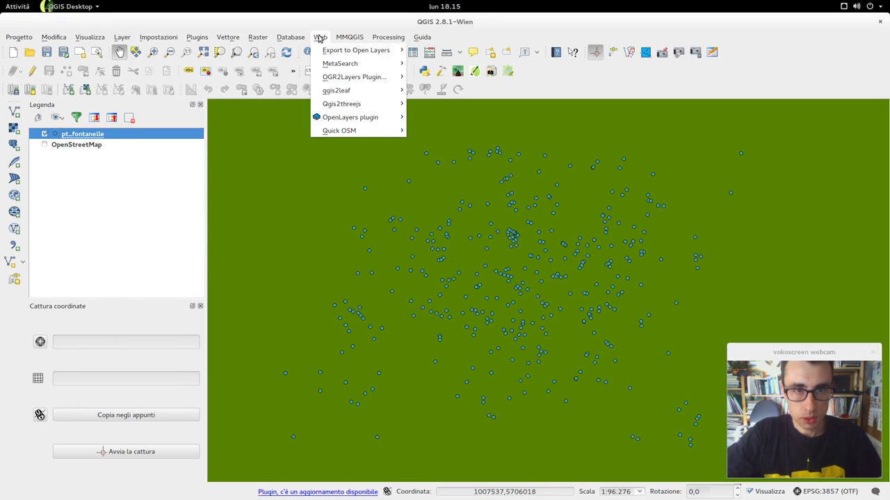
{"action": "mouse_move", "coordinate": [364, 91]}
{"action": "left_click", "coordinate": [426, 93]}
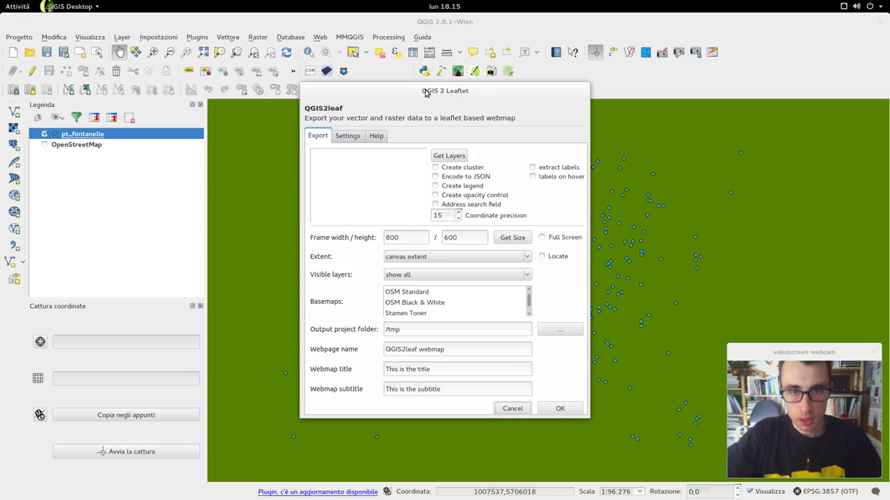
{"action": "left_click", "coordinate": [449, 156]}
{"action": "left_click", "coordinate": [452, 167]}
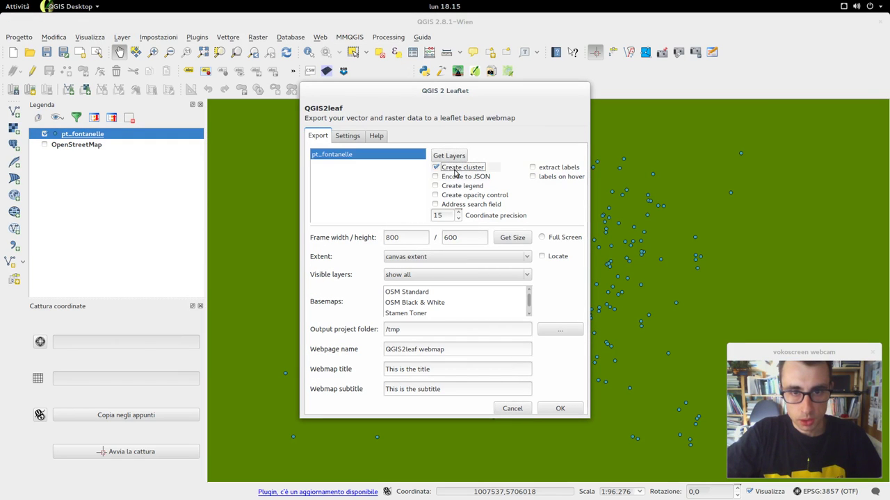
{"action": "left_click", "coordinate": [436, 293]}
{"action": "left_click", "coordinate": [549, 238]}
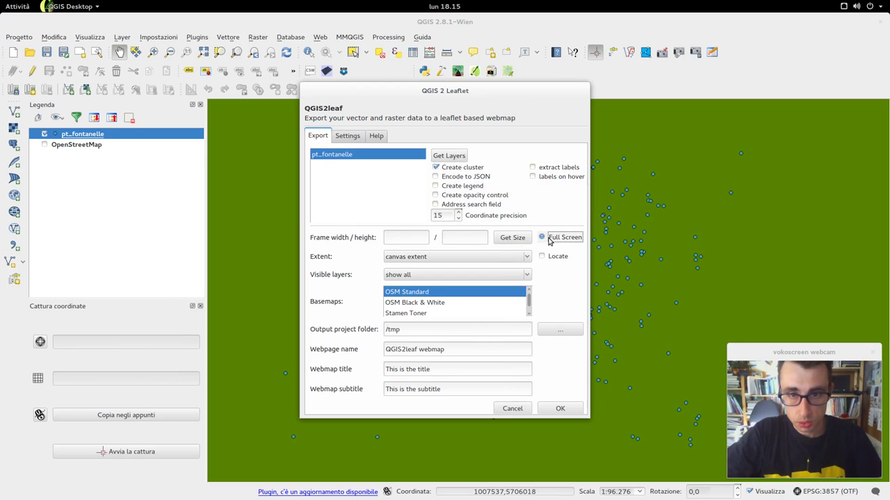
Set the webmap's output project folder to the trash folder inside Scrivania.
{"action": "left_click", "coordinate": [559, 330]}
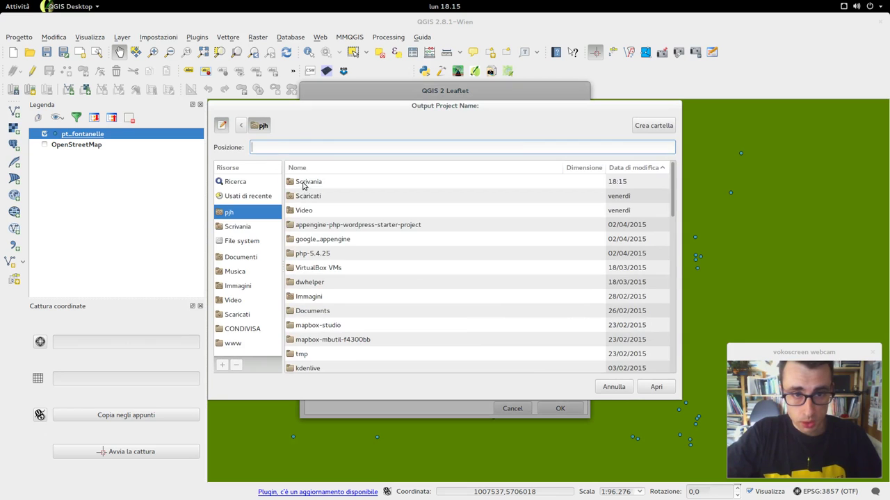
{"action": "double_click", "coordinate": [304, 183]}
{"action": "double_click", "coordinate": [304, 182]}
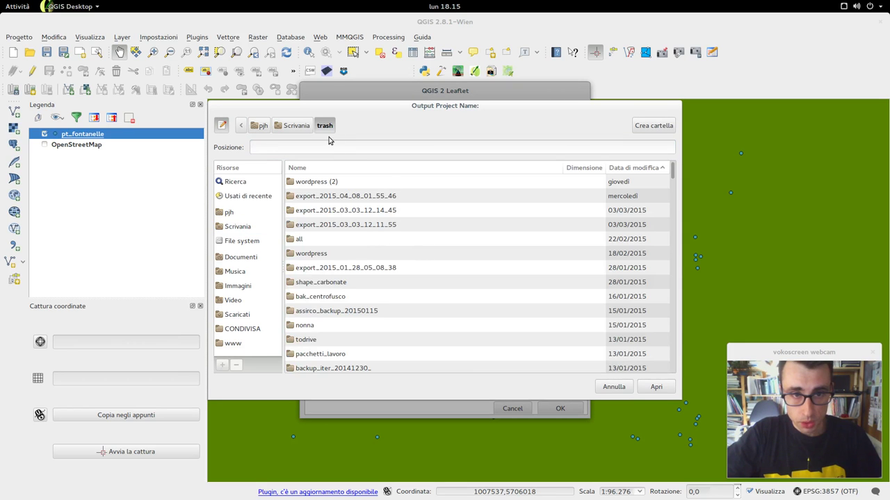
{"action": "left_click", "coordinate": [656, 386]}
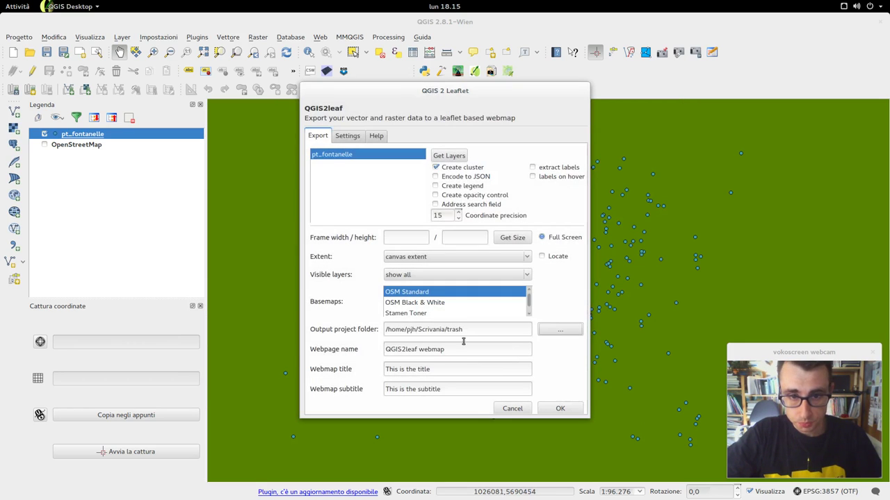
Name the webpage "Prova GOOGLE MAP" and export the Leaflet webmap.
{"action": "triple_click", "coordinate": [470, 353]}
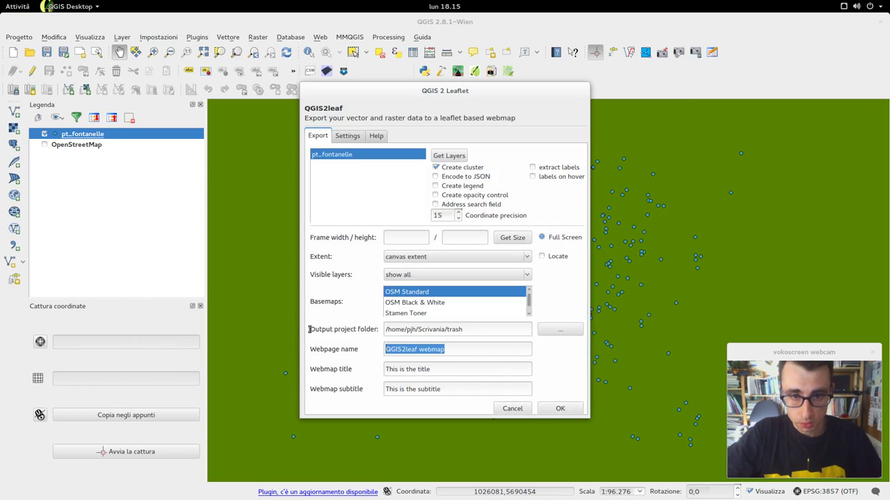
{"action": "type", "text": "Prova GOOGL"}
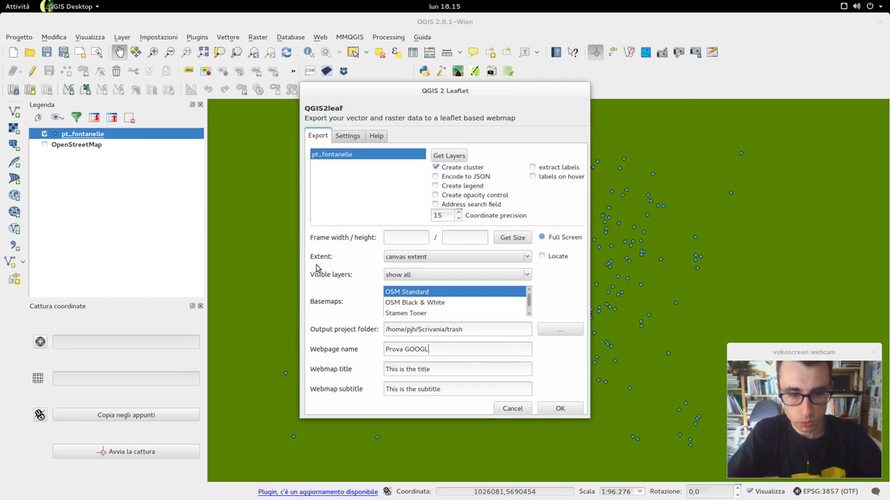
{"action": "type", "text": "E MAP"}
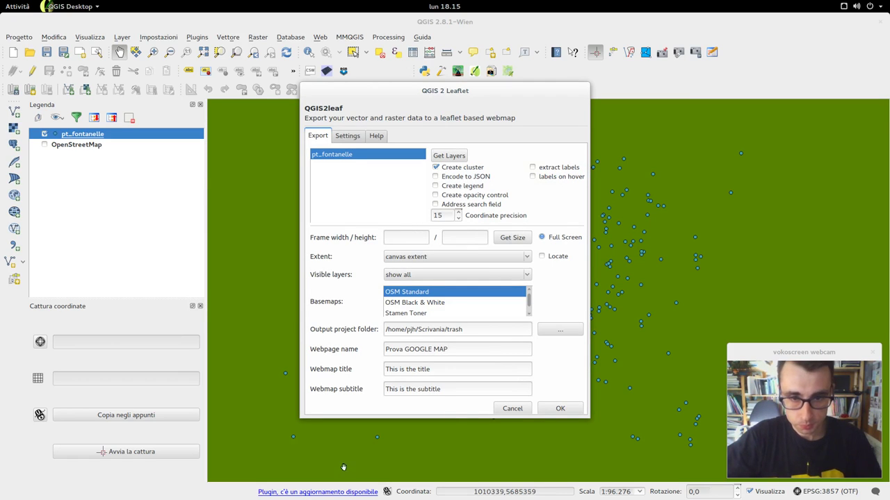
{"action": "left_click", "coordinate": [576, 410]}
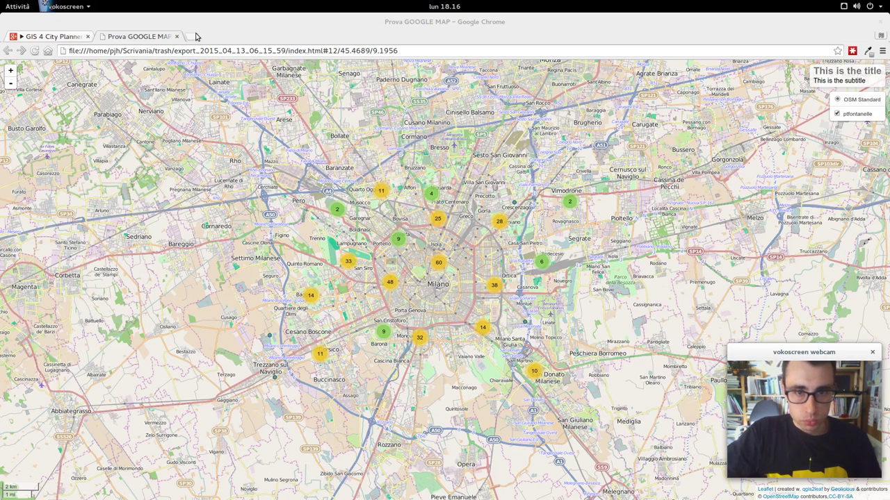
Switch to QGIS and close it without saving the current project.
{"action": "mouse_move", "coordinate": [2, 3]}
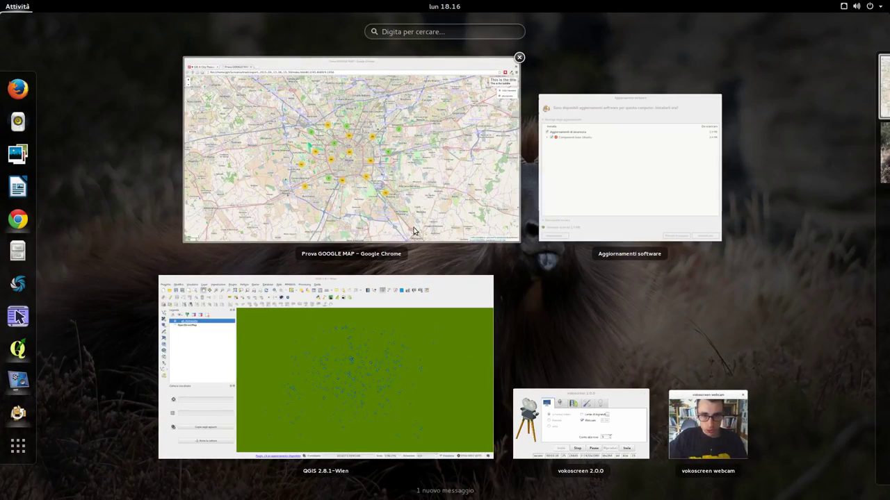
{"action": "left_click", "coordinate": [409, 329]}
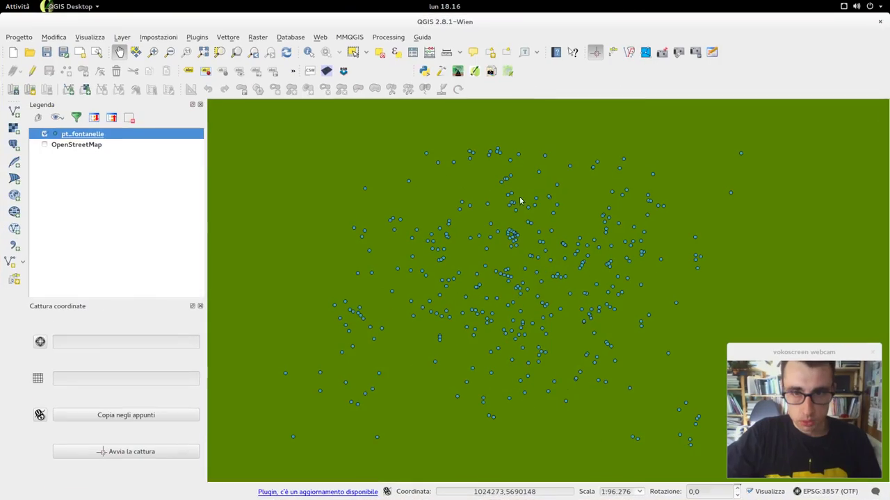
{"action": "left_click", "coordinate": [880, 22]}
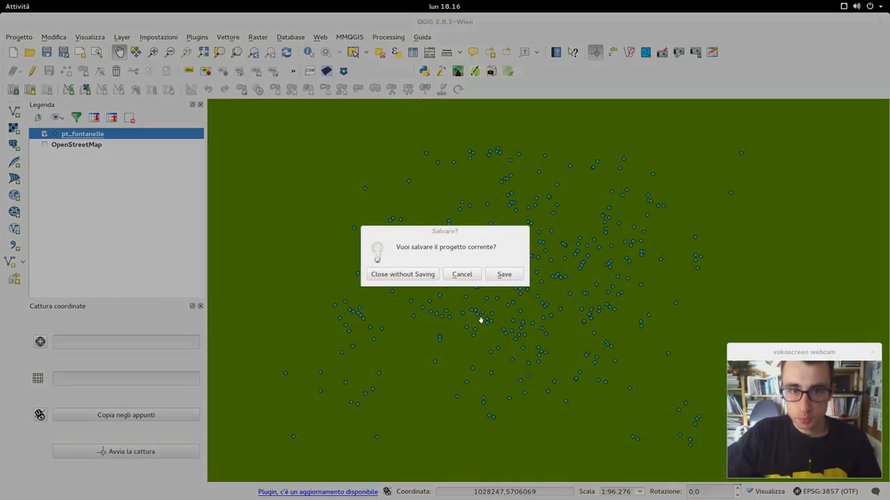
{"action": "left_click", "coordinate": [421, 279]}
Open the export_2015_04_13_06_15_59 folder inside Scrivania/trash in the Dolphin file manager.
{"action": "mouse_move", "coordinate": [2, 4]}
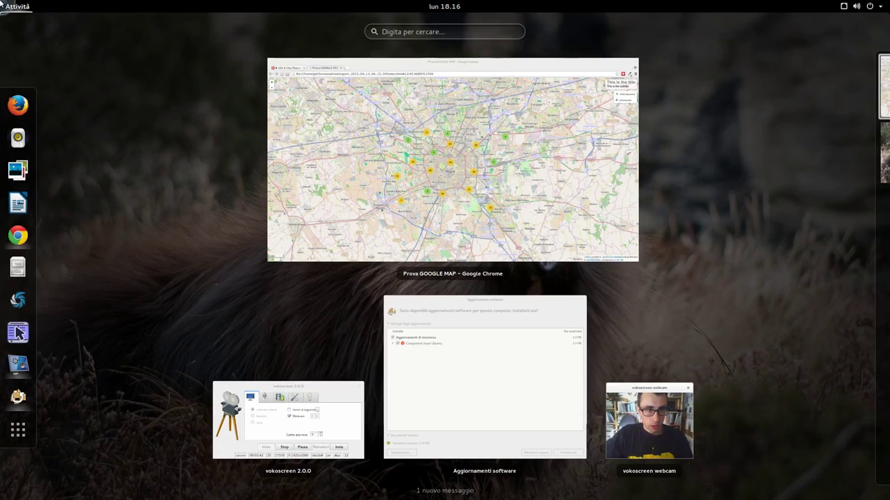
{"action": "key", "text": "Escape"}
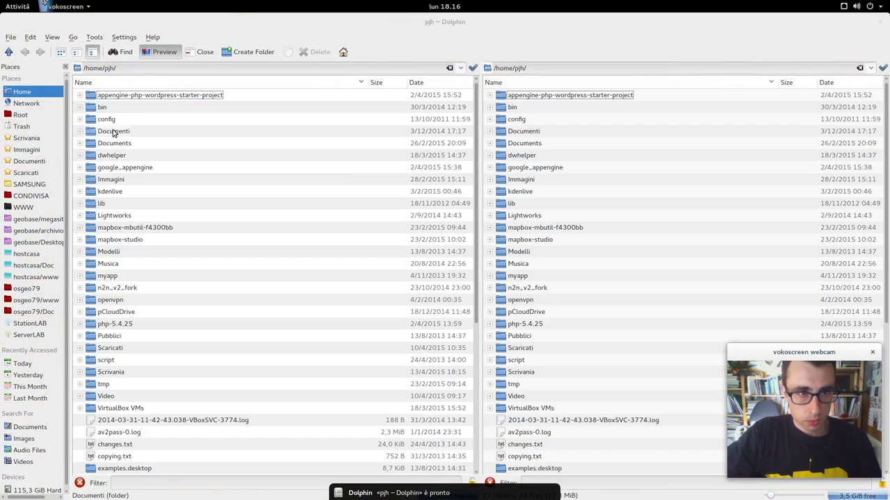
{"action": "left_click", "coordinate": [31, 138]}
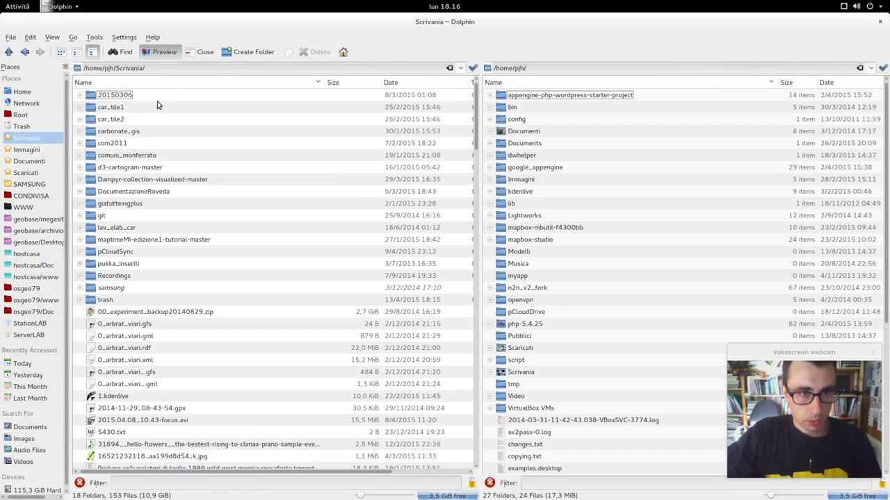
{"action": "left_click", "coordinate": [97, 301]}
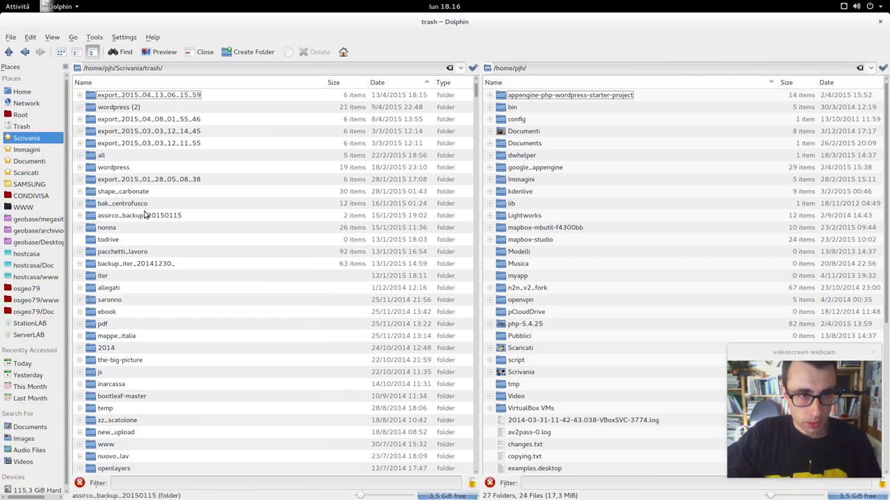
{"action": "left_click", "coordinate": [163, 98]}
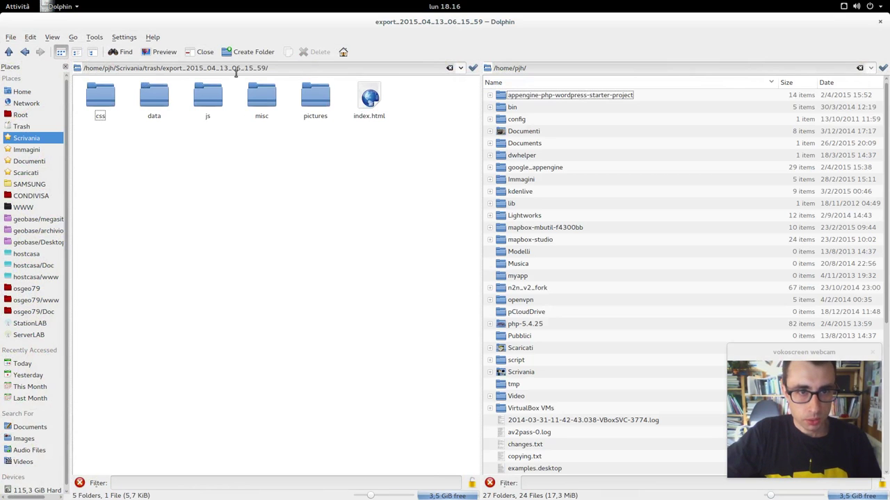
{"action": "left_click", "coordinate": [431, 6]}
{"action": "left_click", "coordinate": [430, 6]}
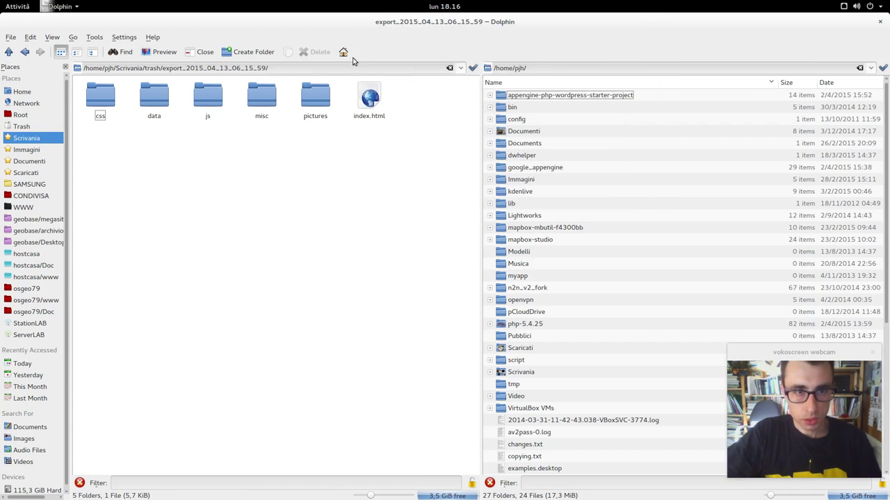
Open the exported index.html in Sublime Text and bring the basemap code into view.
{"action": "right_click", "coordinate": [368, 97]}
{"action": "mouse_move", "coordinate": [455, 195]}
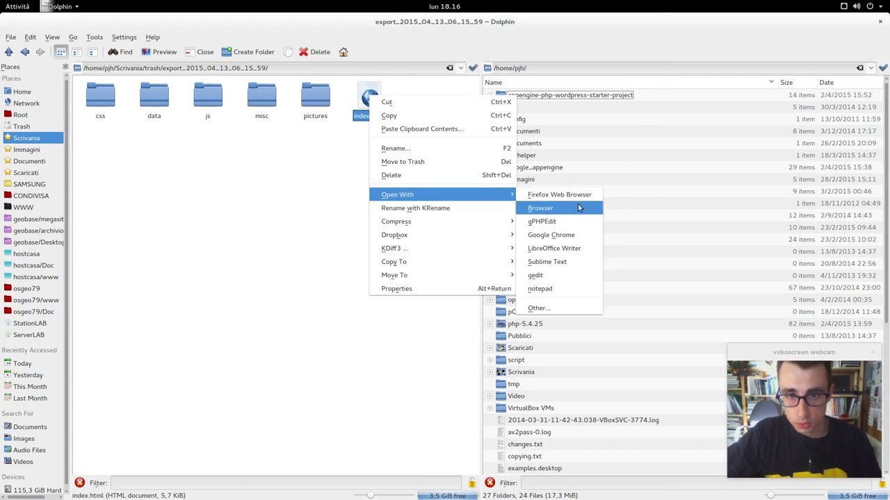
{"action": "left_click", "coordinate": [563, 267]}
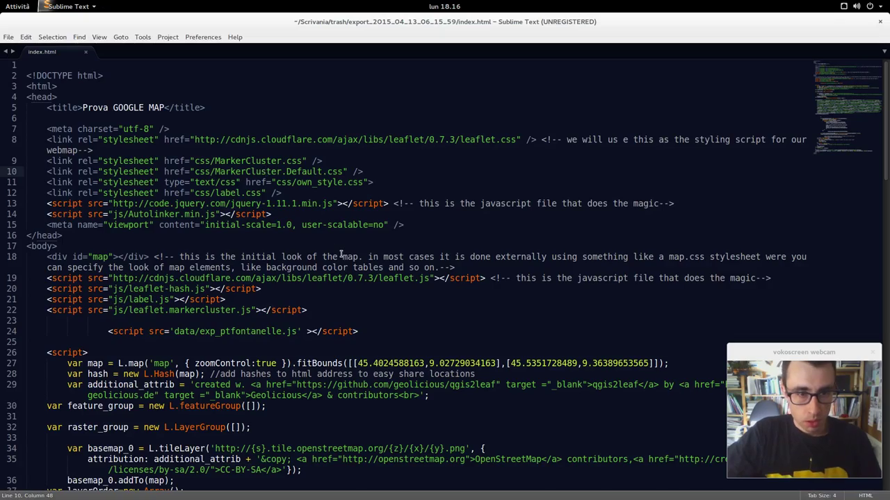
{"action": "scroll", "coordinate": [341, 254], "scroll_direction": "down", "scroll_amount": 5}
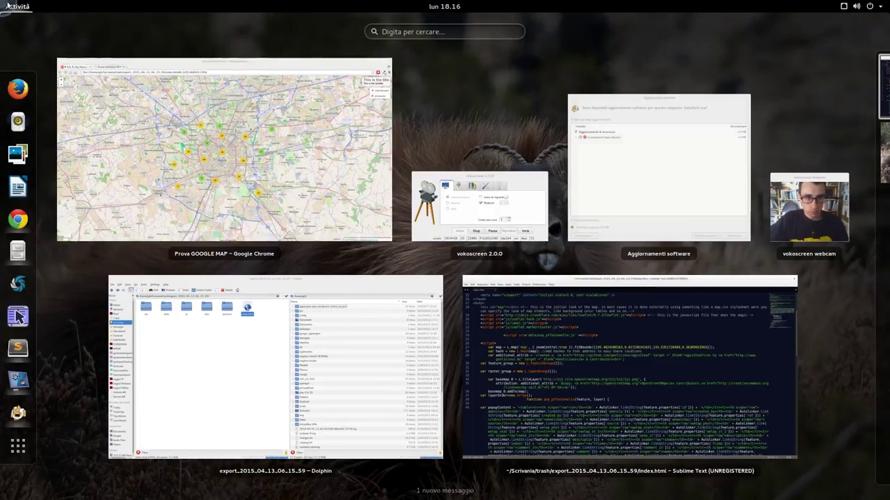
Switch to Chrome and log in to the cityplanner.it/wp_pulito WordPress dashboard in a new tab with the saved credentials.
{"action": "left_click", "coordinate": [250, 83]}
{"action": "left_click", "coordinate": [192, 39]}
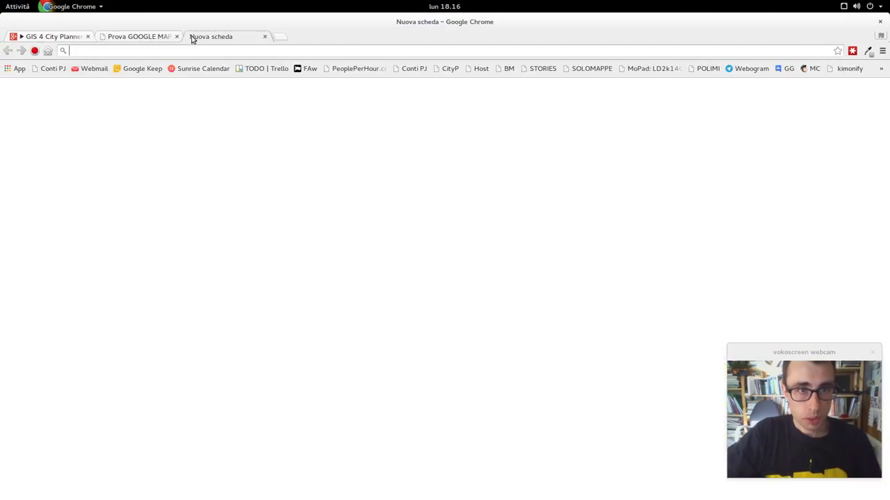
{"action": "type", "text": "city"}
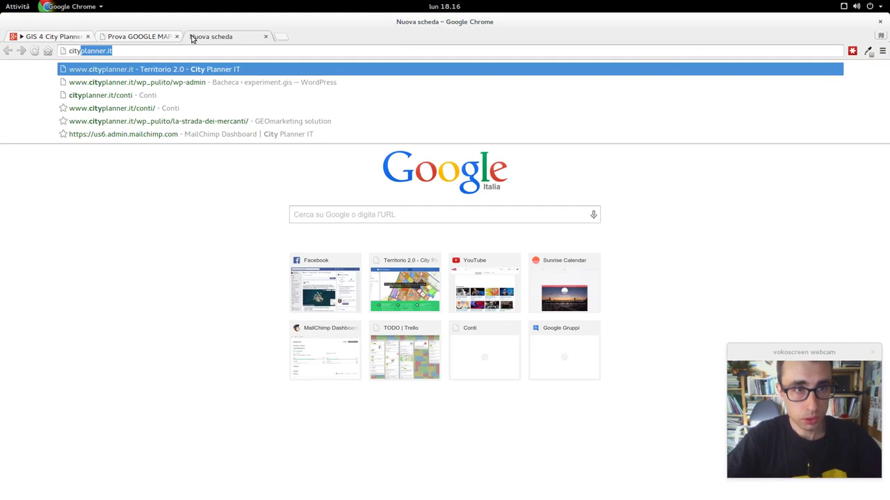
{"action": "key", "text": "Down"}
{"action": "key", "text": "Return"}
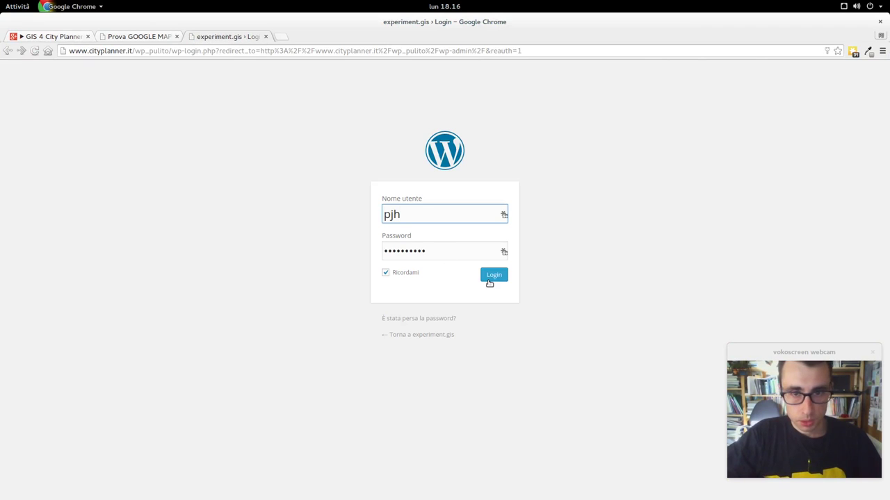
{"action": "left_click", "coordinate": [492, 282]}
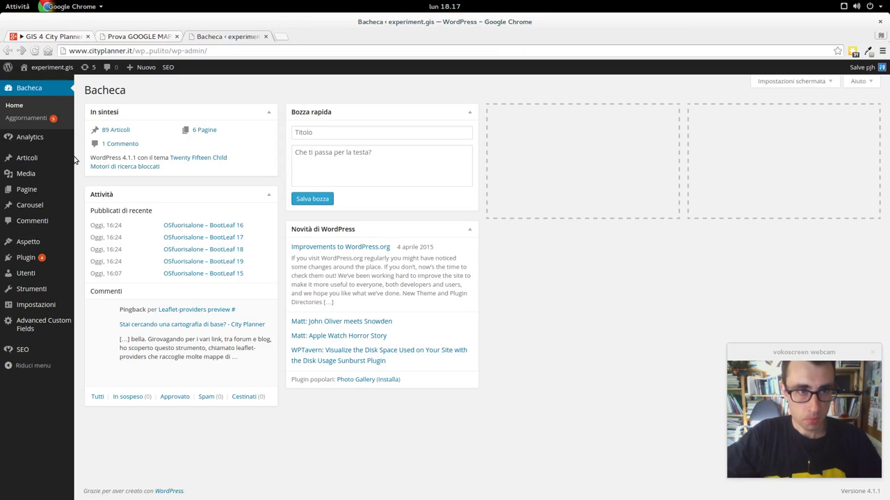
Find the "Leaflet con GoogleMap" article among the site's posts and view its published page.
{"action": "mouse_move", "coordinate": [47, 69]}
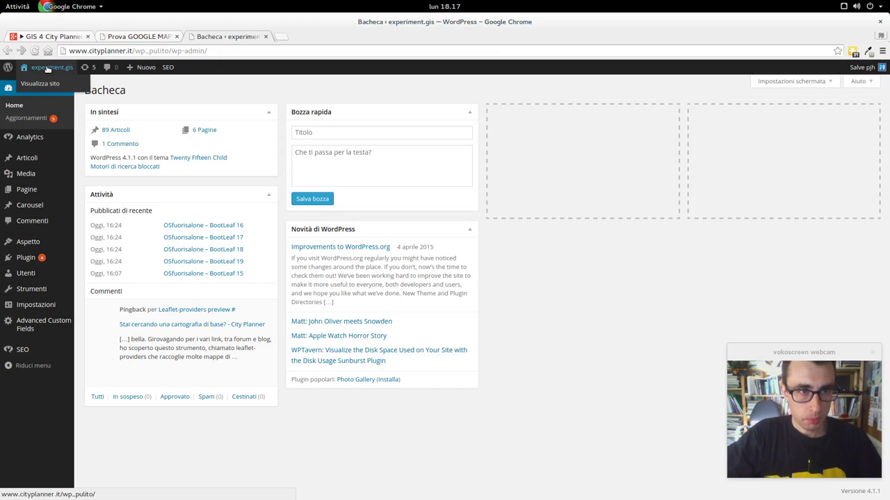
{"action": "left_click", "coordinate": [31, 159]}
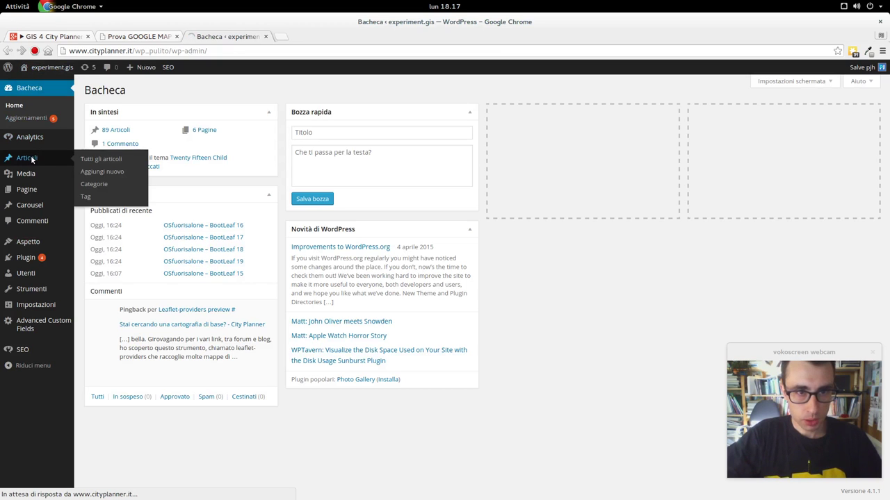
{"action": "scroll", "coordinate": [198, 322], "scroll_direction": "down", "scroll_amount": 4}
{"action": "scroll", "coordinate": [175, 333], "scroll_direction": "down", "scroll_amount": 4}
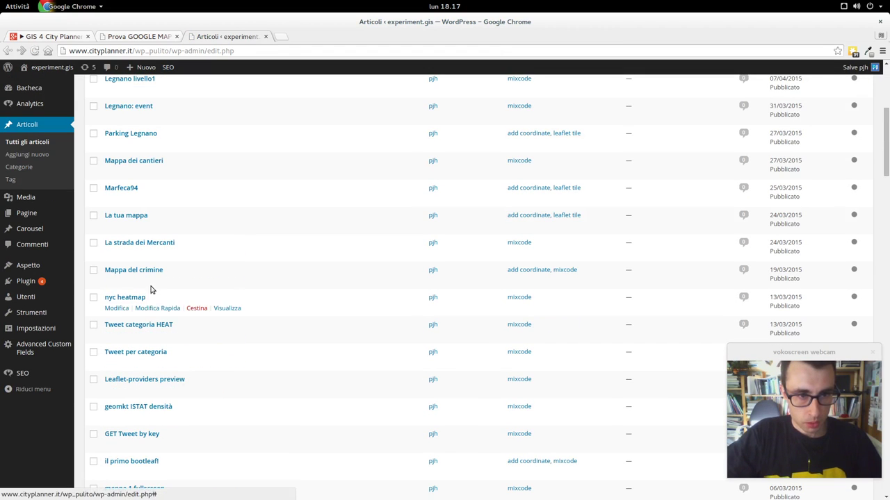
{"action": "scroll", "coordinate": [183, 373], "scroll_direction": "down", "scroll_amount": 2}
{"action": "scroll", "coordinate": [182, 376], "scroll_direction": "down", "scroll_amount": 4}
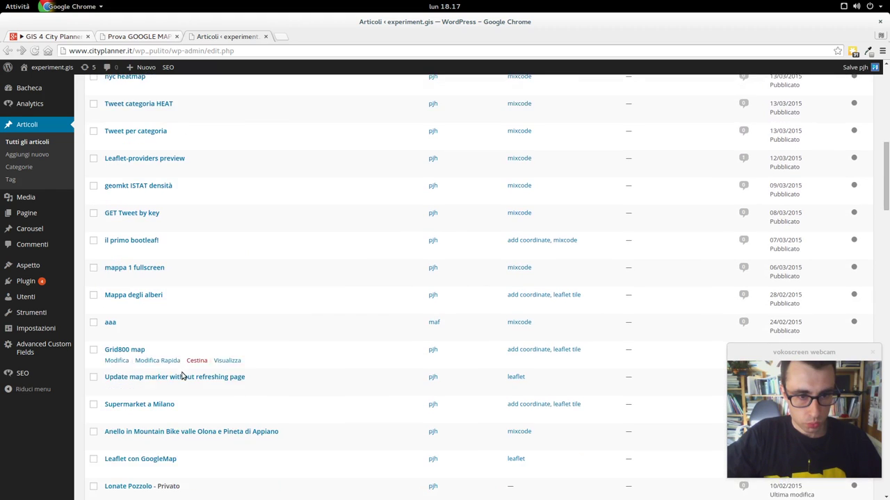
{"action": "scroll", "coordinate": [183, 376], "scroll_direction": "down", "scroll_amount": 1}
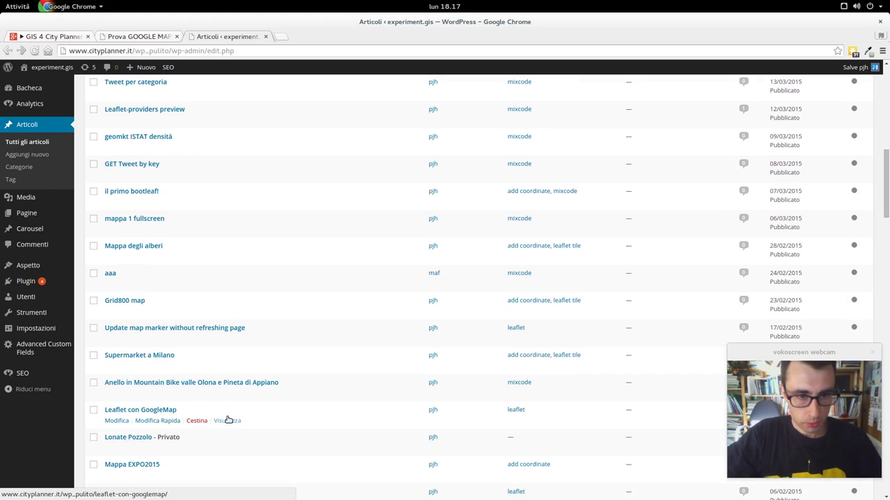
{"action": "left_click", "coordinate": [227, 421]}
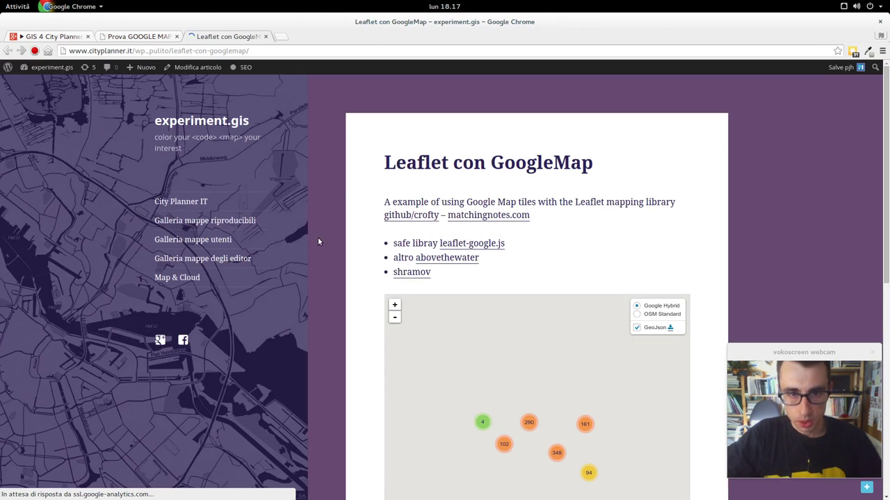
View the article's page source and open its linked leaflet-google_fixindex.js library in a separate tab.
{"action": "scroll", "coordinate": [360, 226], "scroll_direction": "down", "scroll_amount": 3}
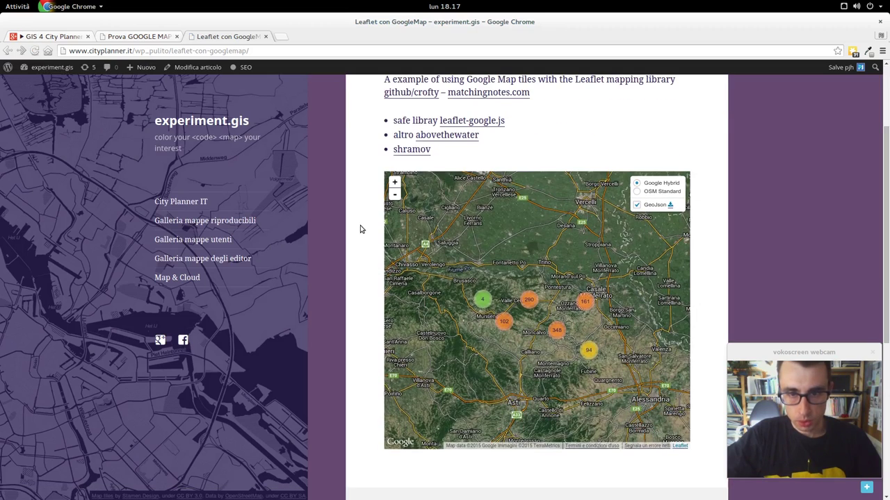
{"action": "right_click", "coordinate": [360, 203]}
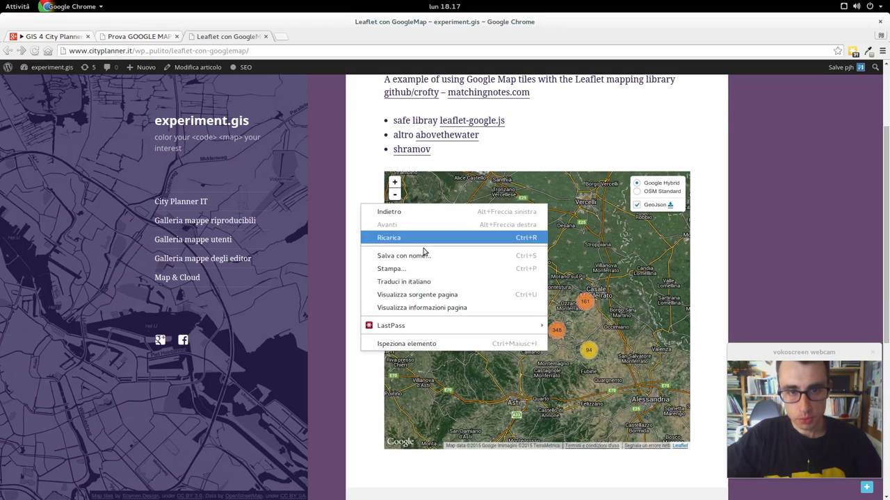
{"action": "left_click", "coordinate": [462, 299]}
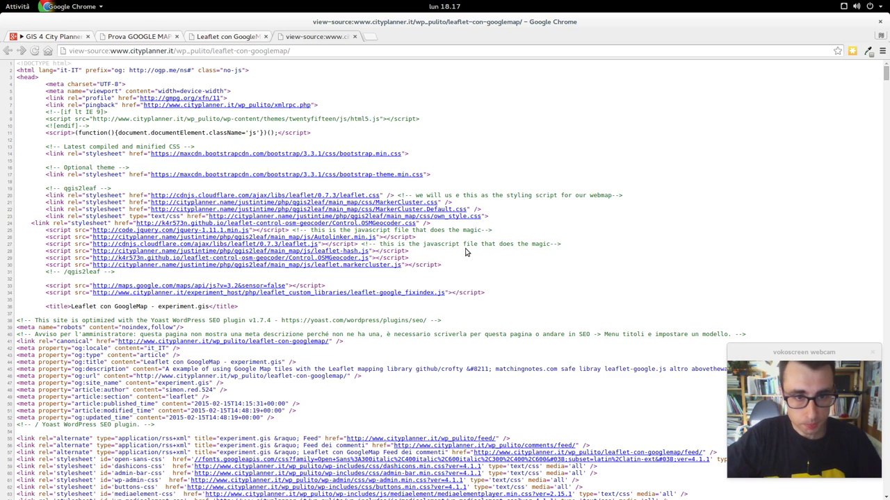
{"action": "scroll", "coordinate": [465, 253], "scroll_direction": "down", "scroll_amount": 2}
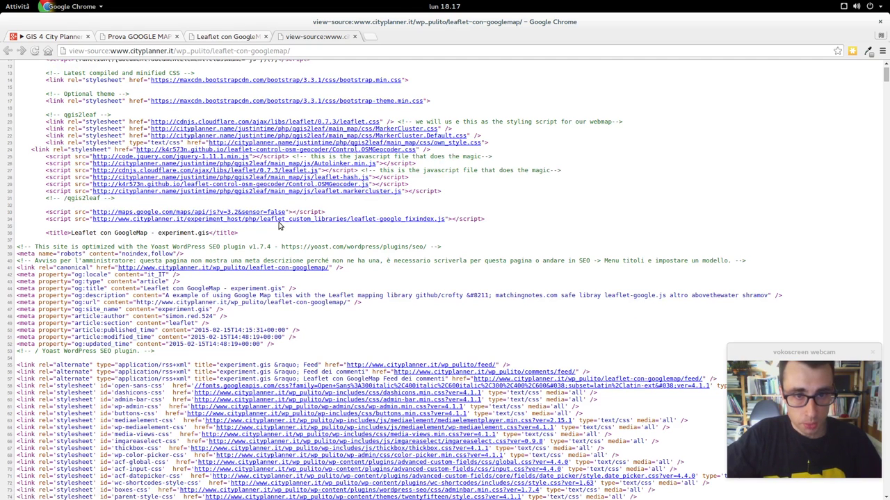
{"action": "middle_click", "coordinate": [337, 221]}
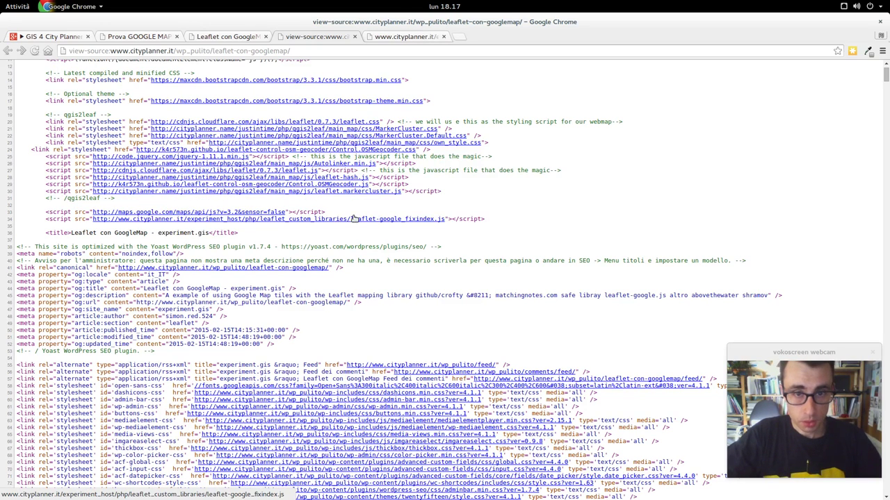
{"action": "left_click", "coordinate": [395, 36]}
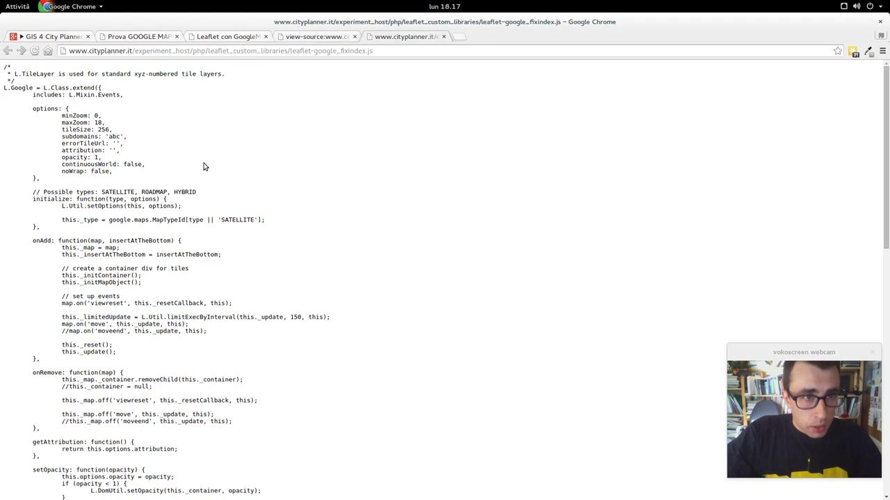
Examine the github/crofty gist linked in the article for using Google Map tiles with Leaflet, and close it.
{"action": "left_click", "coordinate": [314, 38]}
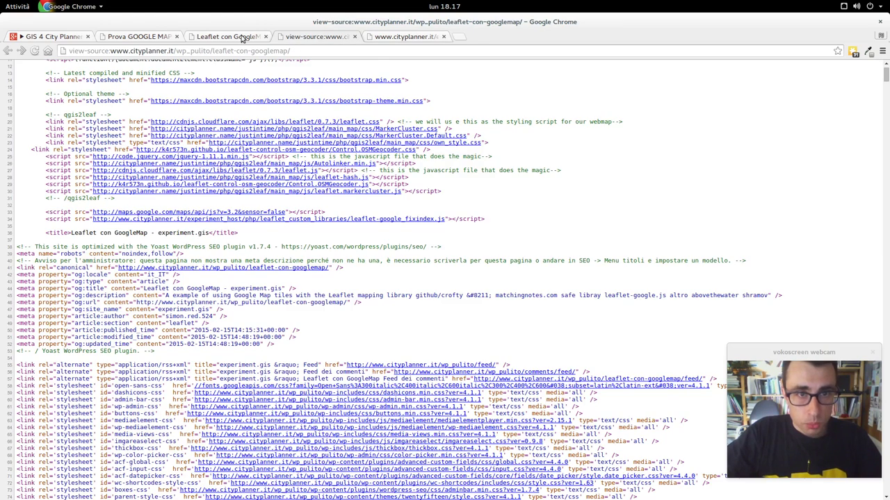
{"action": "left_click", "coordinate": [242, 38]}
{"action": "scroll", "coordinate": [360, 164], "scroll_direction": "up", "scroll_amount": 2}
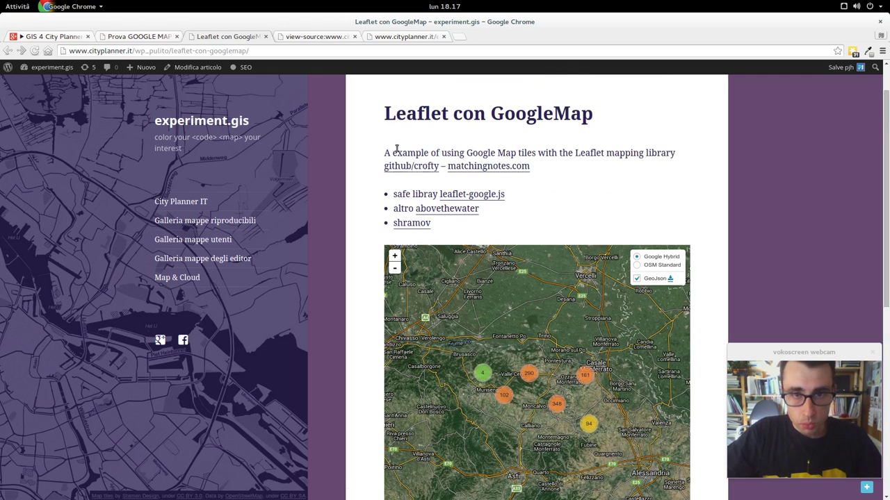
{"action": "middle_click", "coordinate": [427, 167]}
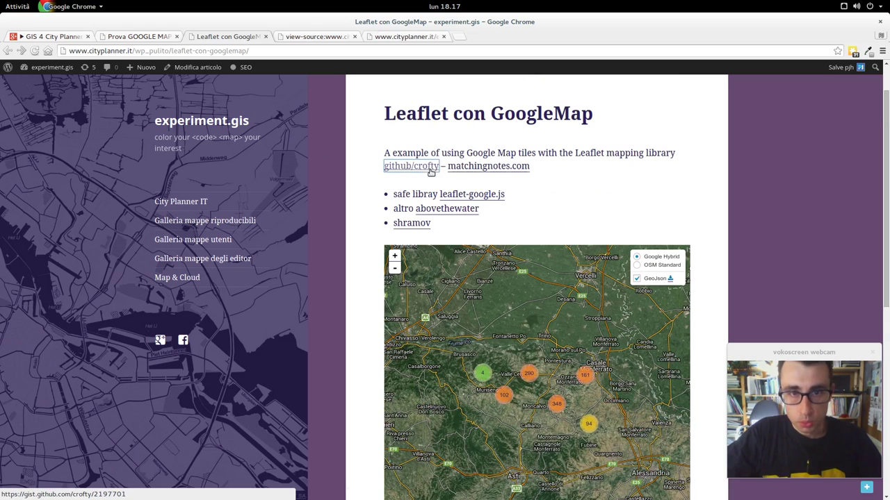
{"action": "left_click", "coordinate": [403, 38]}
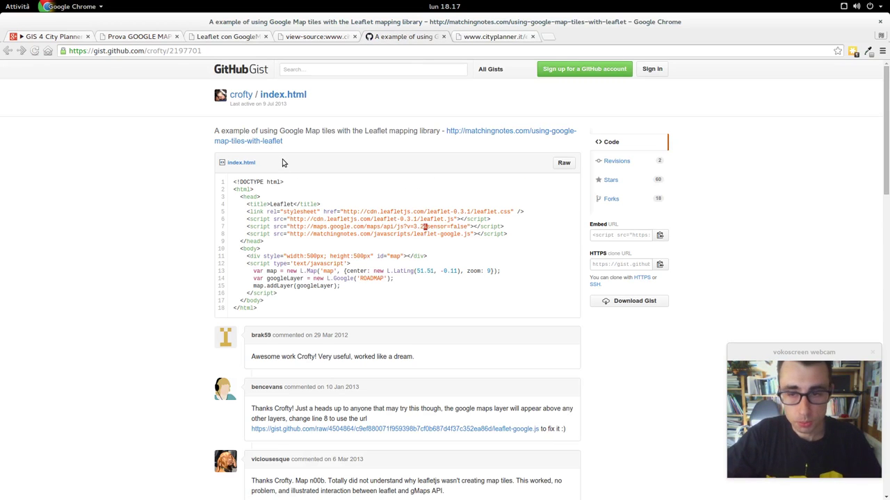
{"action": "left_click", "coordinate": [442, 37]}
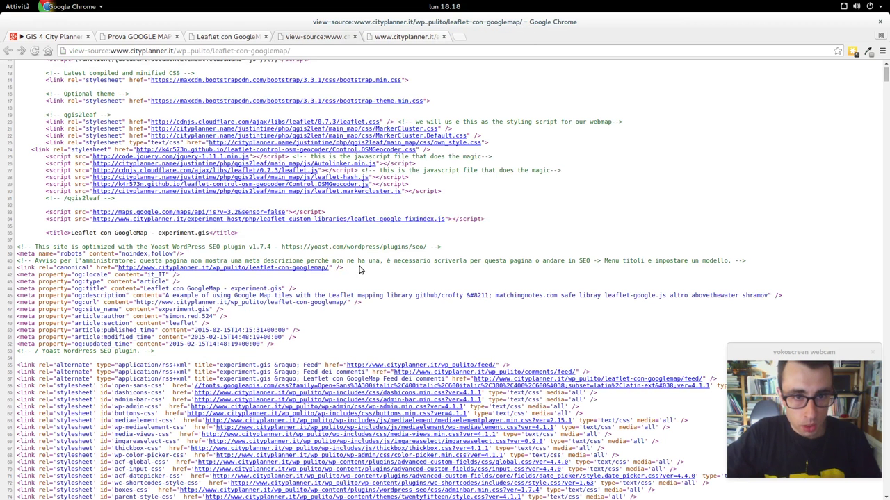
Copy the Google Maps API and leaflet-google_fixindex.js script tags from the page source into index.html in Sublime Text, below the leaflet.markercluster.js script.
{"action": "left_click_drag", "start_coordinate": [487, 219], "coordinate": [9, 216]}
{"action": "key", "text": "ctrl+c"}
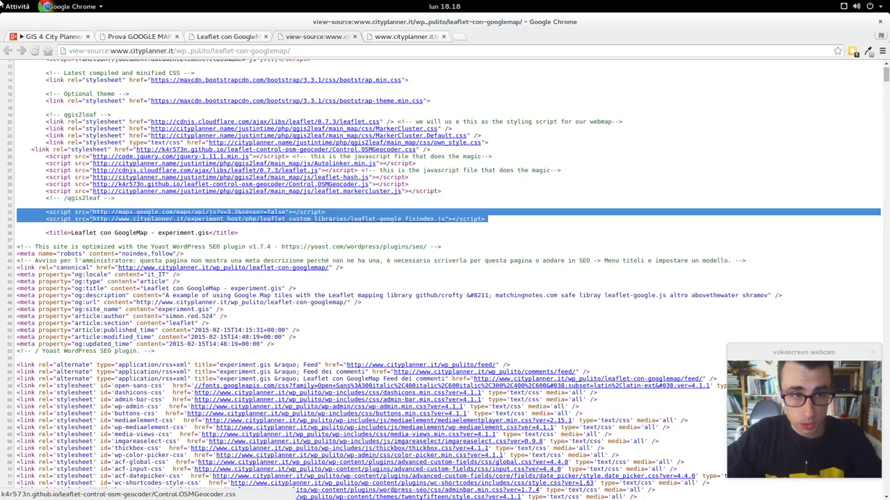
{"action": "mouse_move", "coordinate": [2, 6]}
{"action": "left_click", "coordinate": [625, 361]}
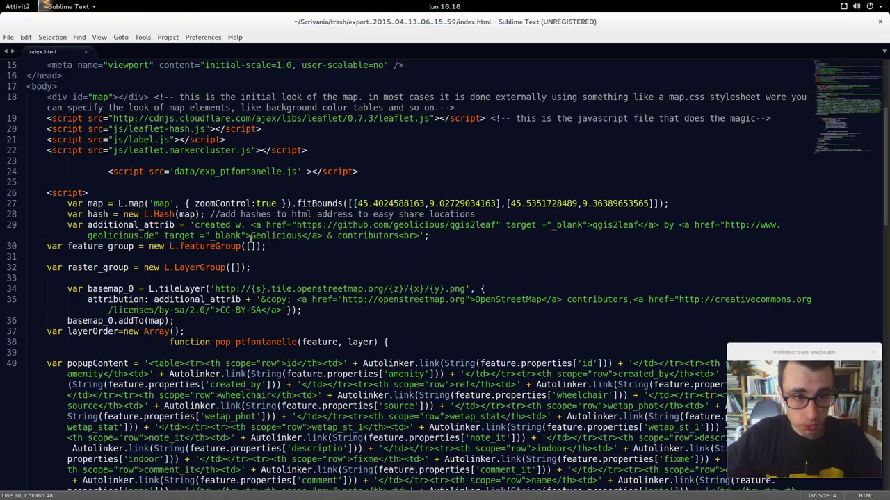
{"action": "scroll", "coordinate": [246, 200], "scroll_direction": "up", "scroll_amount": 2}
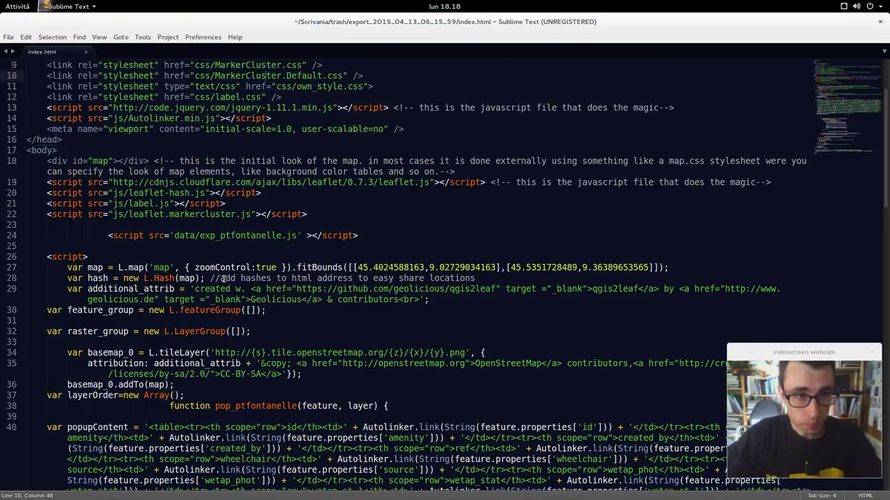
{"action": "left_click", "coordinate": [255, 224]}
{"action": "key", "text": "Return"}
{"action": "key", "text": "Return"}
{"action": "key", "text": "Up"}
{"action": "key", "text": "ctrl+v"}
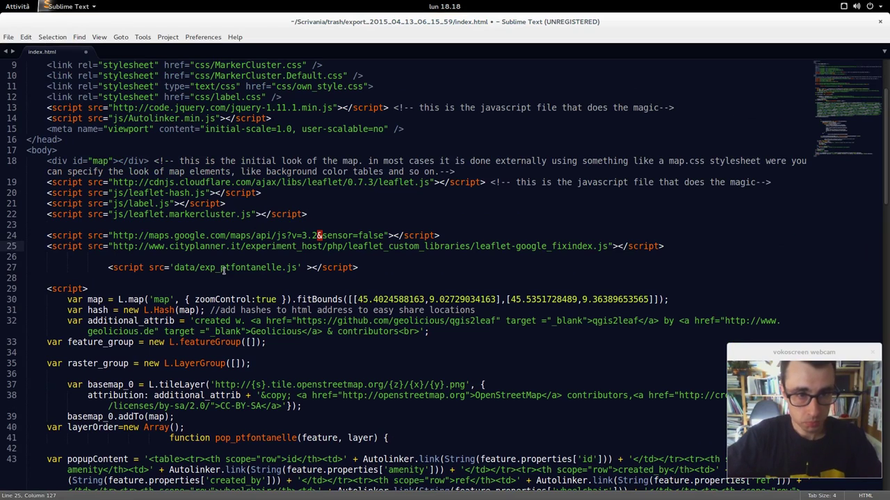
{"action": "left_click_drag", "start_coordinate": [266, 269], "coordinate": [211, 268]}
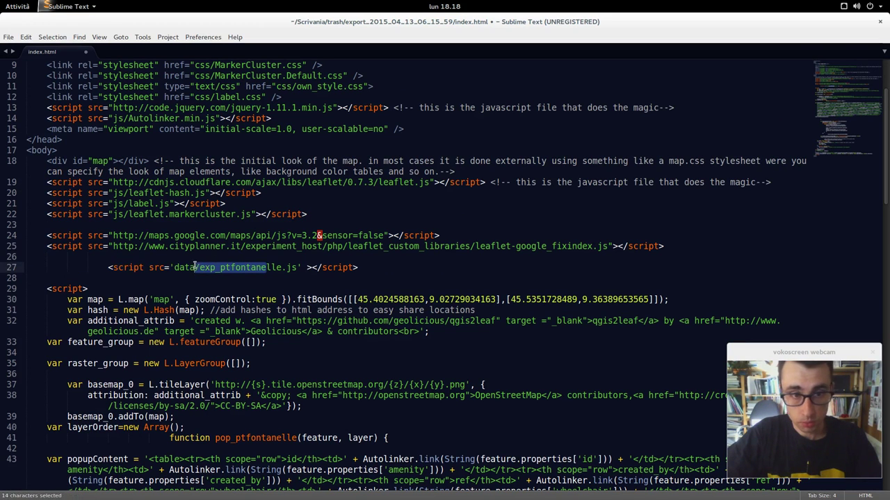